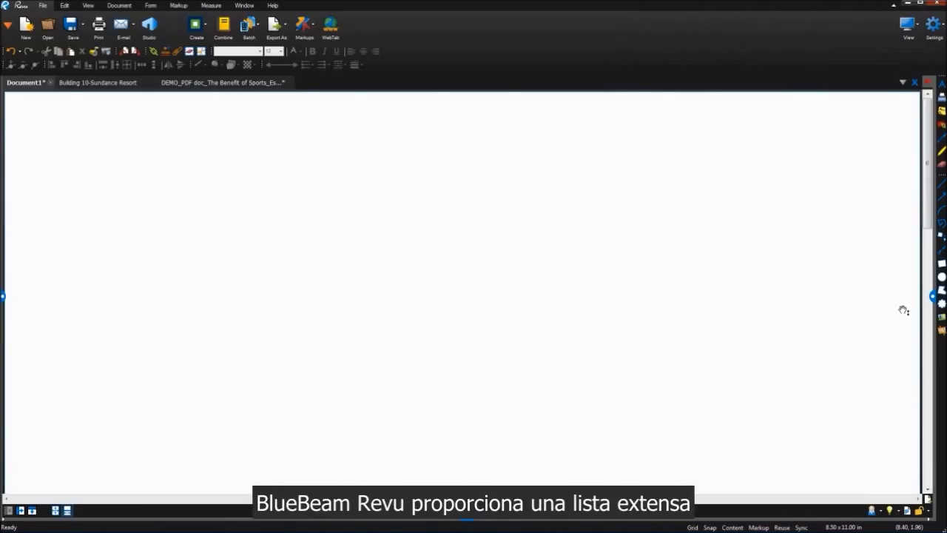
Step: Add a text box reading "This is a textbox" near the page's upper-left corner and a note reading "Add" beside it
{"action": "left_click_drag", "start_coordinate": [28, 118], "coordinate": [195, 196]}
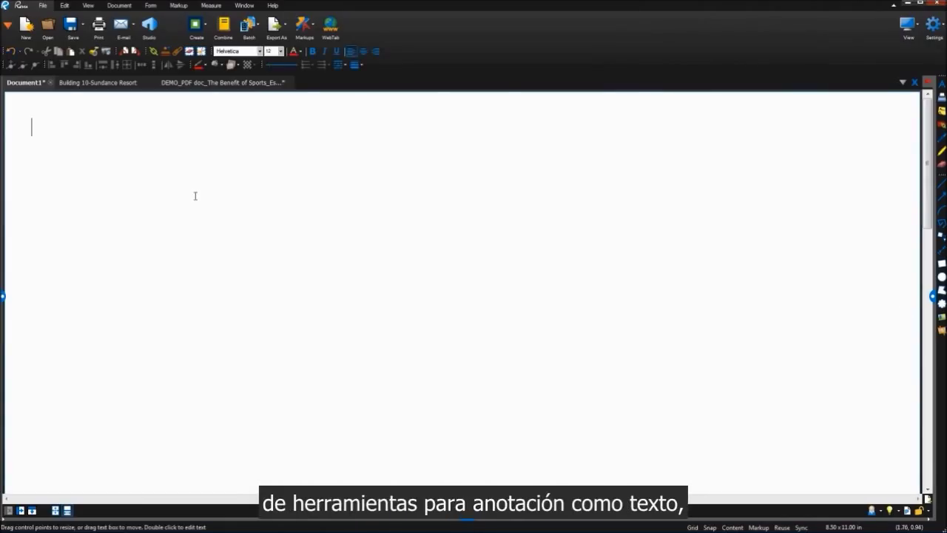
{"action": "type", "text": "This is a textbox"}
{"action": "left_click", "coordinate": [261, 129]}
{"action": "type", "text": "Add"}
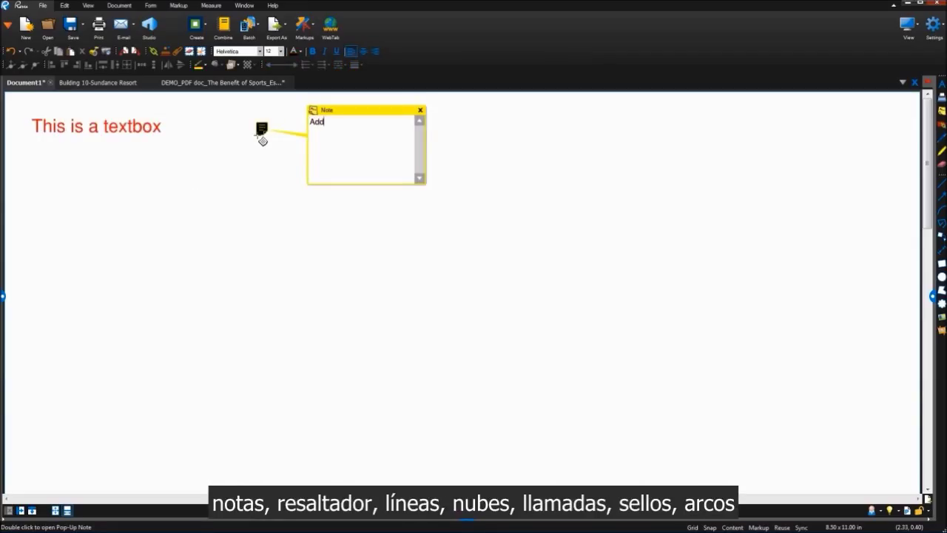
Step: Draw a yellow zigzag highlight beside the note and a diagonal line sloping down below the text box
{"action": "type", "text": "h"}
{"action": "mouse_move", "coordinate": [358, 119]}
{"action": "left_mouse_down"}
{"action": "mouse_move", "coordinate": [427, 173]}
{"action": "mouse_move", "coordinate": [499, 212]}
{"action": "mouse_move", "coordinate": [599, 179]}
{"action": "left_mouse_up"}
{"action": "key", "text": "l"}
{"action": "mouse_move", "coordinate": [75, 220]}
{"action": "left_mouse_down"}
{"action": "mouse_move", "coordinate": [205, 241]}
{"action": "mouse_move", "coordinate": [359, 310]}
{"action": "left_mouse_up"}
Step: Draw a cloud in the page's upper-right area and add a callout reading "this is a callout!" below the diagonal line
{"action": "key", "text": "c"}
{"action": "left_click_drag", "start_coordinate": [673, 141], "coordinate": [817, 246]}
{"action": "key", "text": "q"}
{"action": "left_click_drag", "start_coordinate": [138, 384], "coordinate": [254, 324]}
{"action": "type", "text": "this is a callout!"}
Step: Place the For Review stamp below the highlight and draw an arc below the cloud
{"action": "left_click", "coordinate": [566, 286]}
{"action": "left_click_drag", "start_coordinate": [603, 343], "coordinate": [603, 343]}
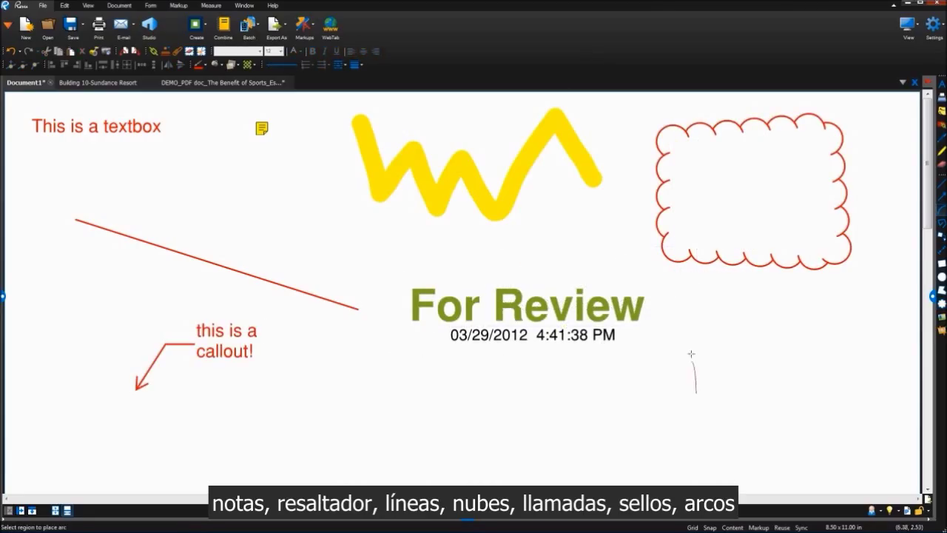
{"action": "left_click_drag", "start_coordinate": [697, 392], "coordinate": [782, 318]}
Step: Curve the cloud's outline around its lower-right corner
{"action": "right_click", "coordinate": [827, 256]}
{"action": "mouse_move", "coordinate": [862, 331]}
{"action": "left_click", "coordinate": [803, 357]}
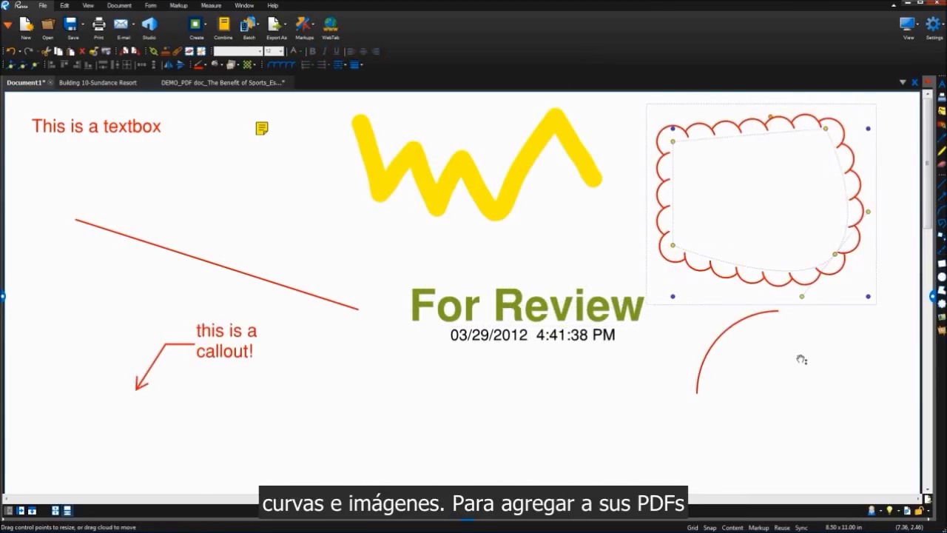
Step: Insert the square blue logo image between the callout and the arc, below the stamp
{"action": "key", "text": "i"}
{"action": "left_click", "coordinate": [281, 274]}
{"action": "left_click_drag", "start_coordinate": [347, 403], "coordinate": [461, 473]}
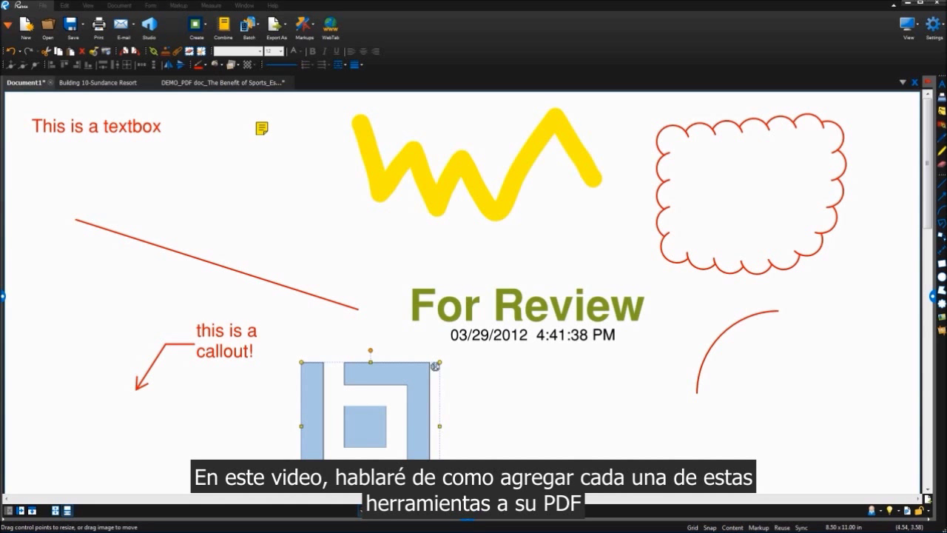
Step: Choose the Design profile and switch to the Building 10-Sundance Resort drawing, showing the wing around grid lines 25 to 32
{"action": "left_click", "coordinate": [880, 510]}
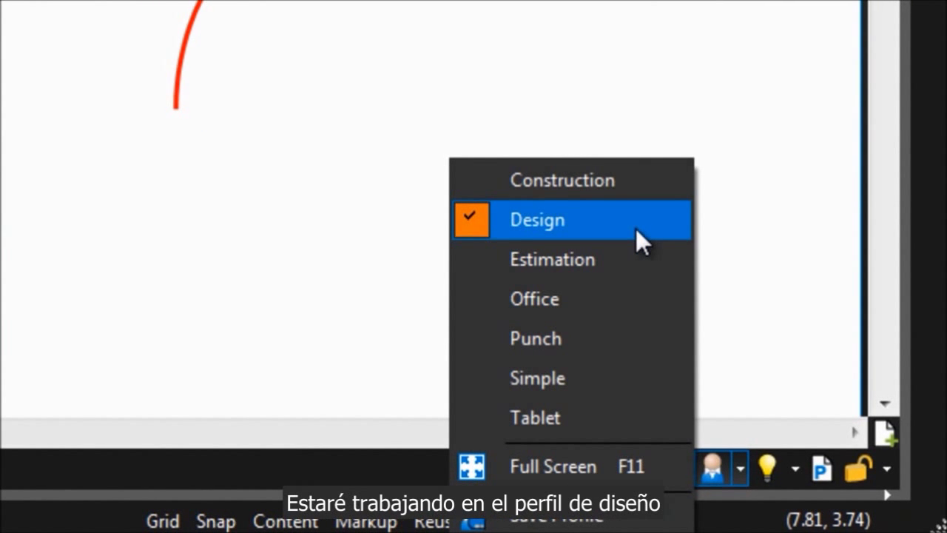
{"action": "left_click", "coordinate": [636, 228]}
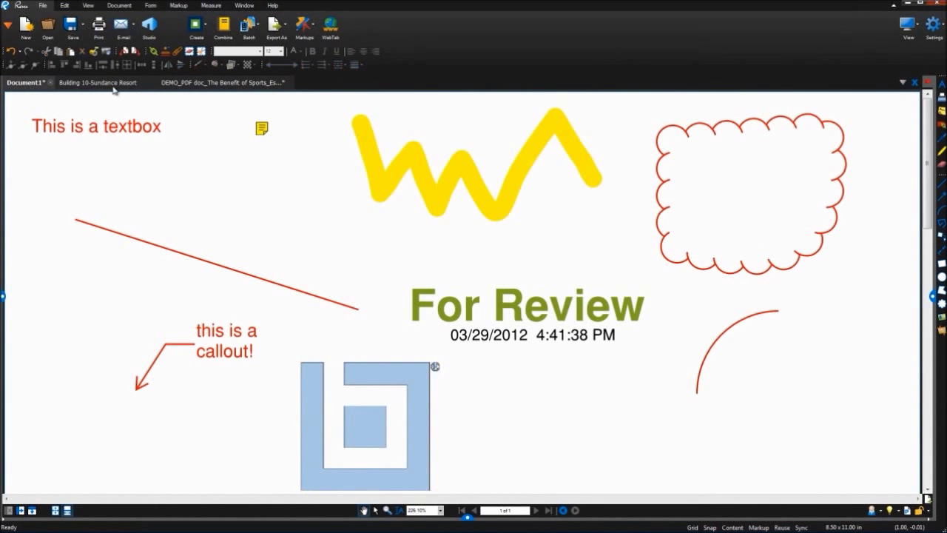
{"action": "left_click", "coordinate": [111, 83]}
{"action": "scroll", "coordinate": [524, 281], "scroll_direction": "up", "scroll_amount": 4}
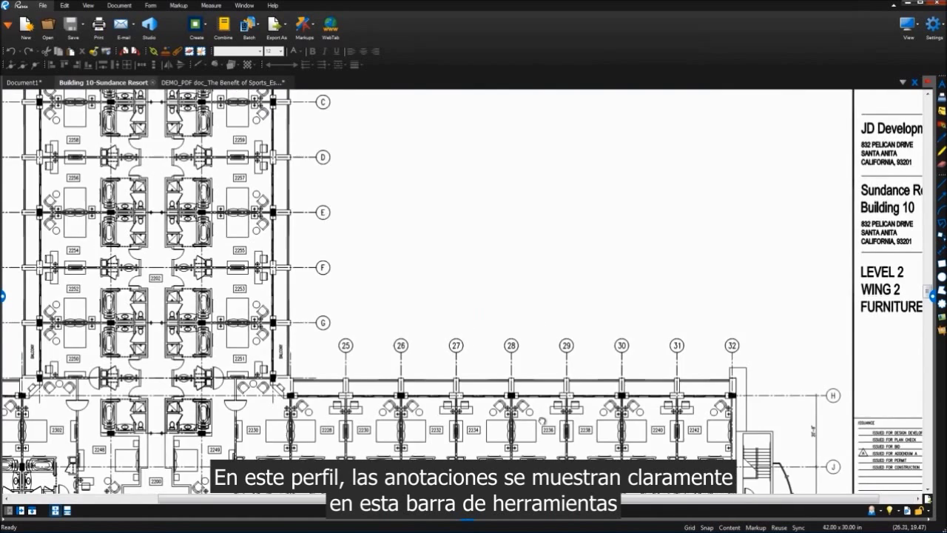
{"action": "scroll", "coordinate": [542, 420], "scroll_direction": "down", "scroll_amount": 3}
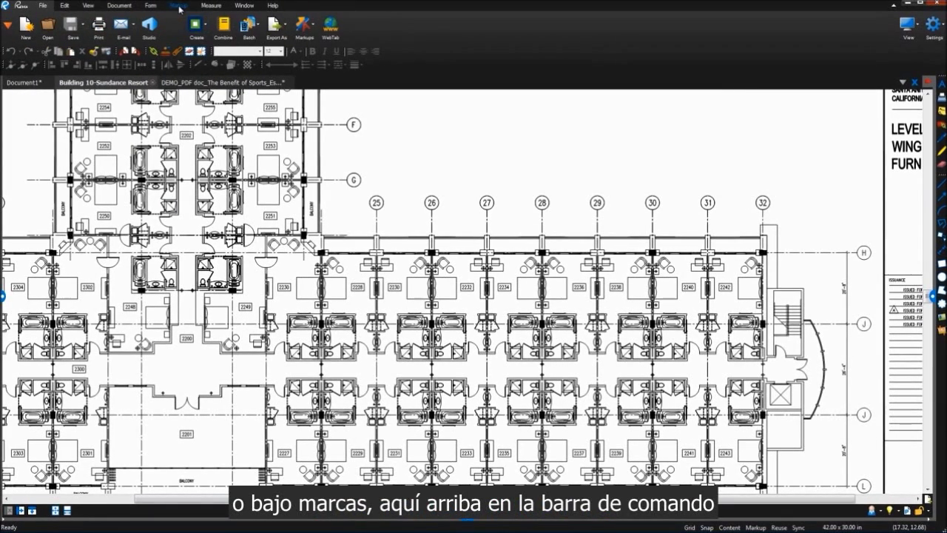
{"action": "left_click", "coordinate": [179, 6]}
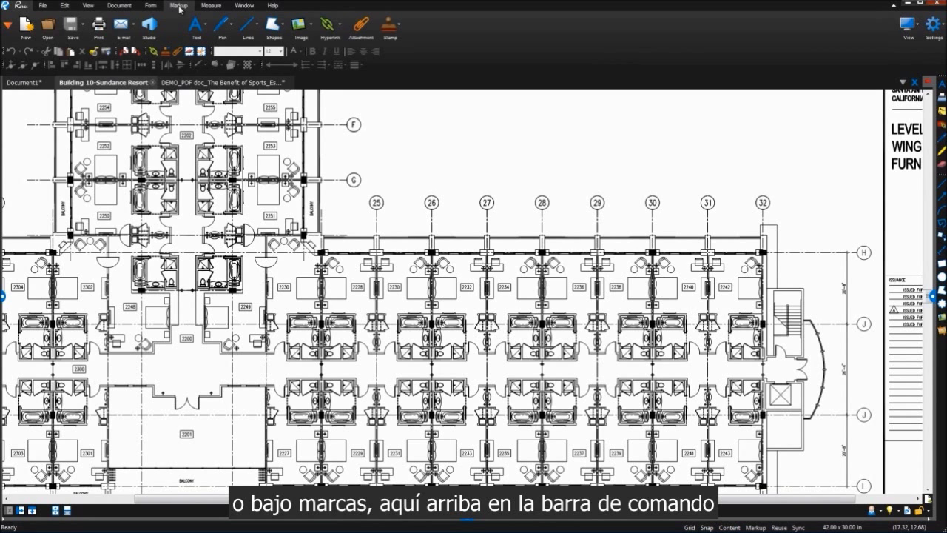
{"action": "left_click", "coordinate": [199, 26]}
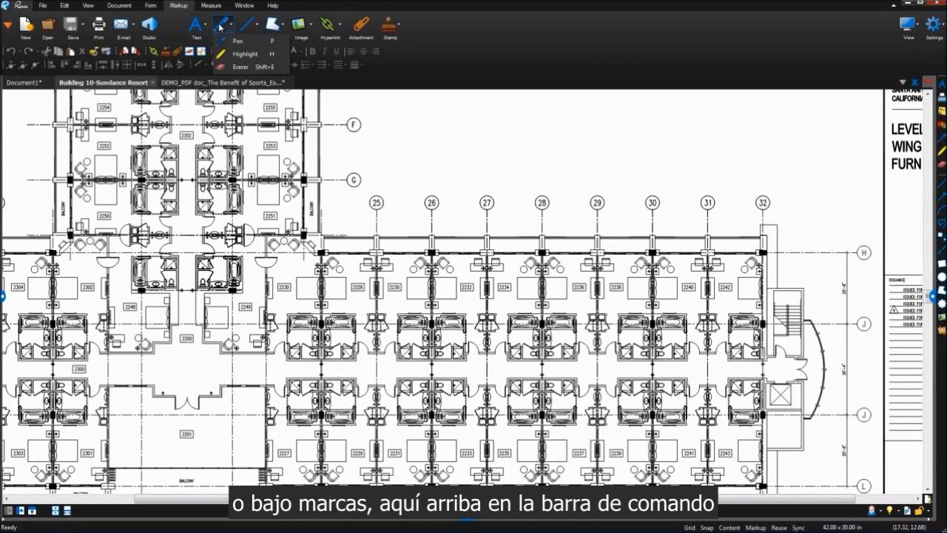
Step: Add a text box reading "This here is a text box." in the blank area above grid bubble 25
{"action": "mouse_move", "coordinate": [241, 28]}
{"action": "key", "text": "t"}
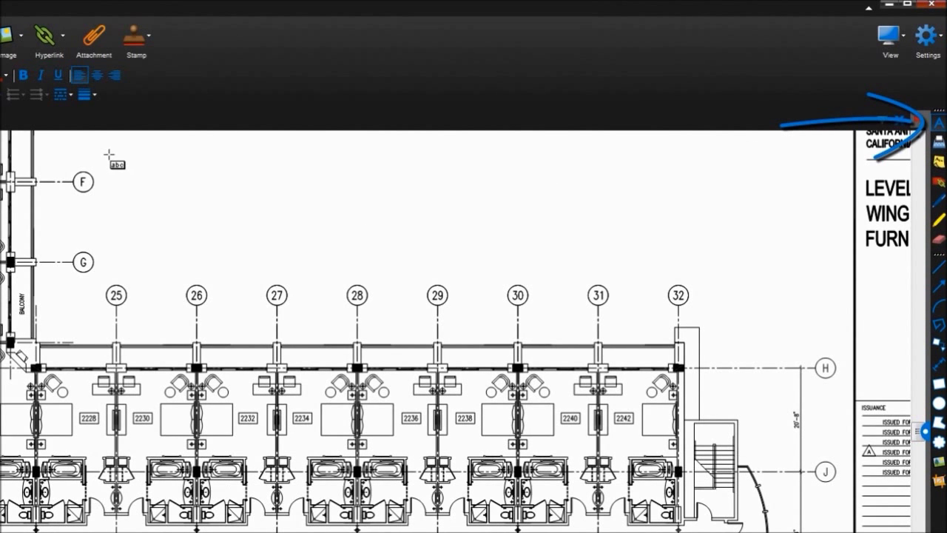
{"action": "left_click_drag", "start_coordinate": [110, 153], "coordinate": [252, 233]}
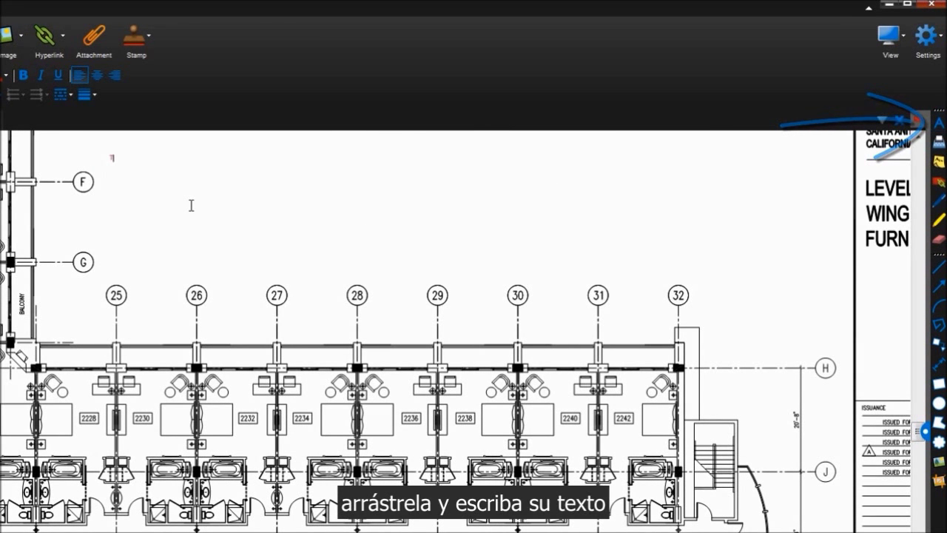
{"action": "type", "text": "This here is a t"}
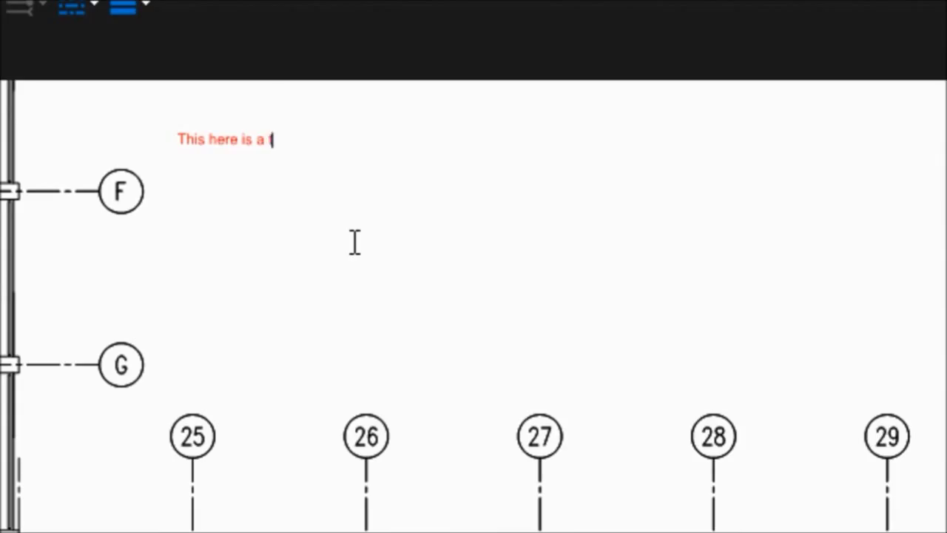
{"action": "type", "text": "ext box."}
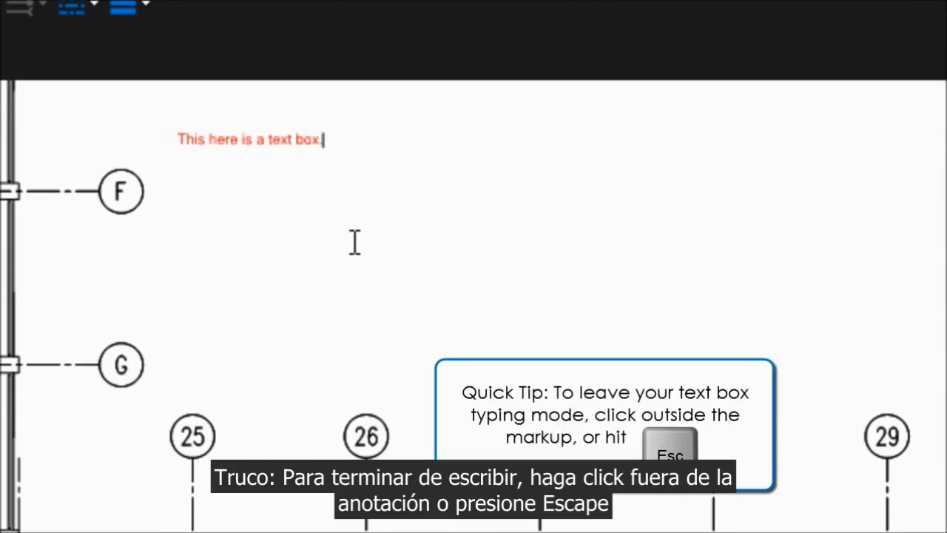
{"action": "key", "text": "Escape"}
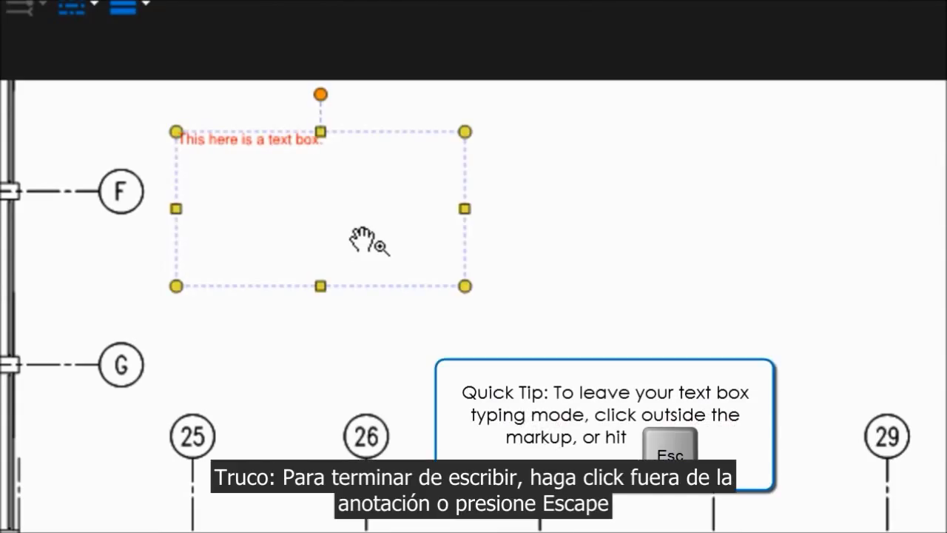
Step: Autosize the text box to fit its text and move it down between grid lines F and G
{"action": "right_click", "coordinate": [355, 220]}
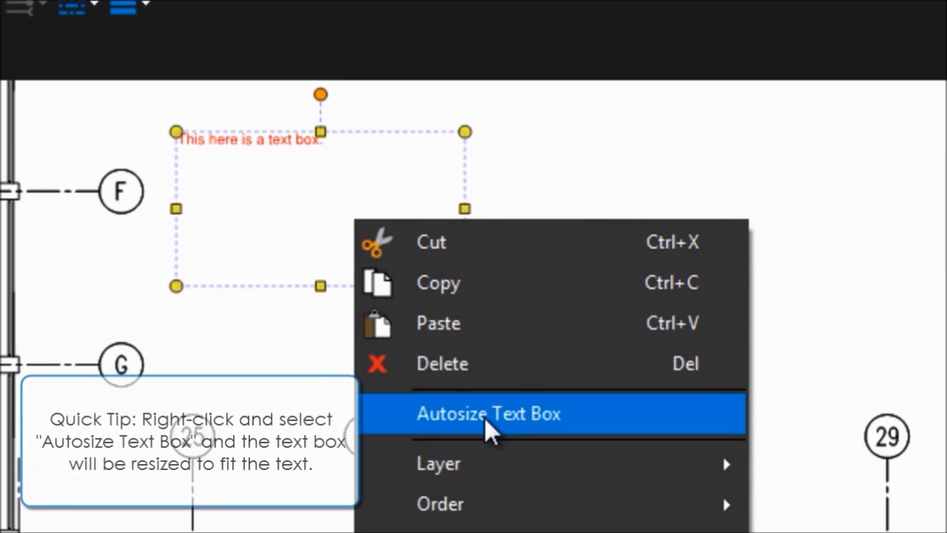
{"action": "left_click", "coordinate": [485, 418]}
{"action": "left_click", "coordinate": [489, 426]}
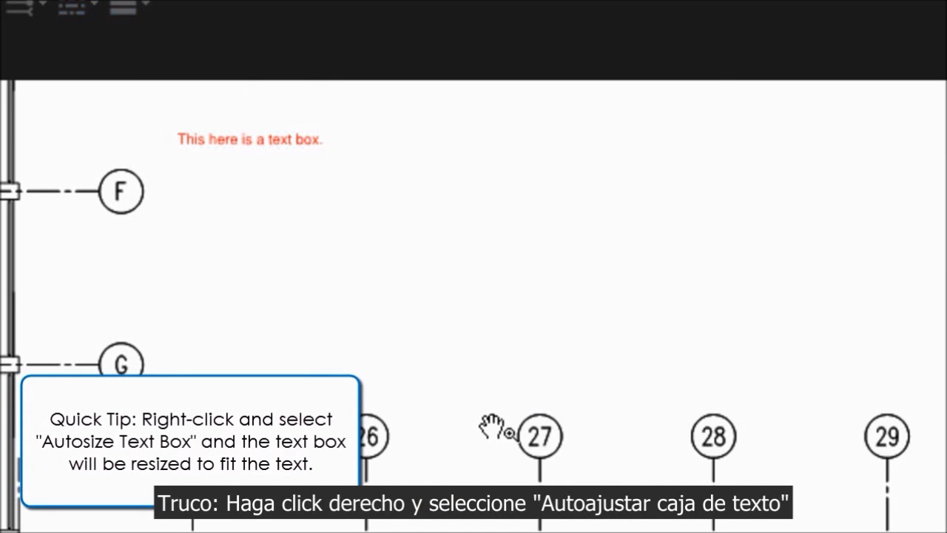
{"action": "left_click_drag", "start_coordinate": [293, 145], "coordinate": [300, 260]}
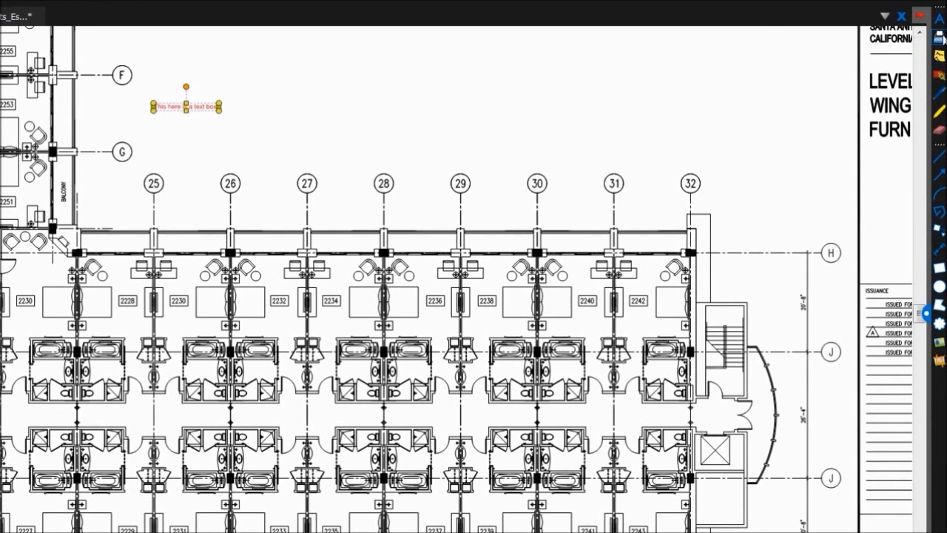
Step: Add typewriter text below the text box reading "The typewriter tool is a little different." with the second line "Click enter to go to the next line."
{"action": "left_click", "coordinate": [938, 39]}
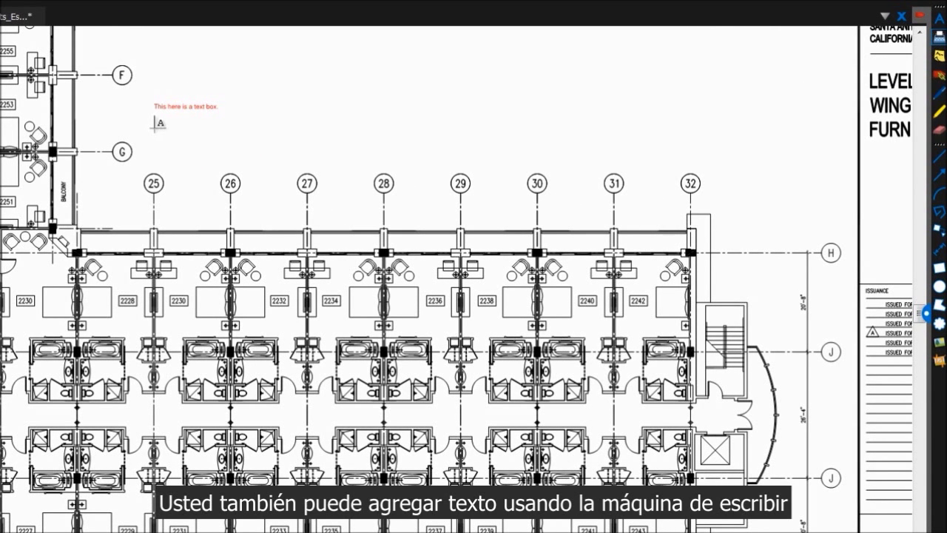
{"action": "scroll", "coordinate": [160, 124], "scroll_direction": "up", "scroll_amount": 3}
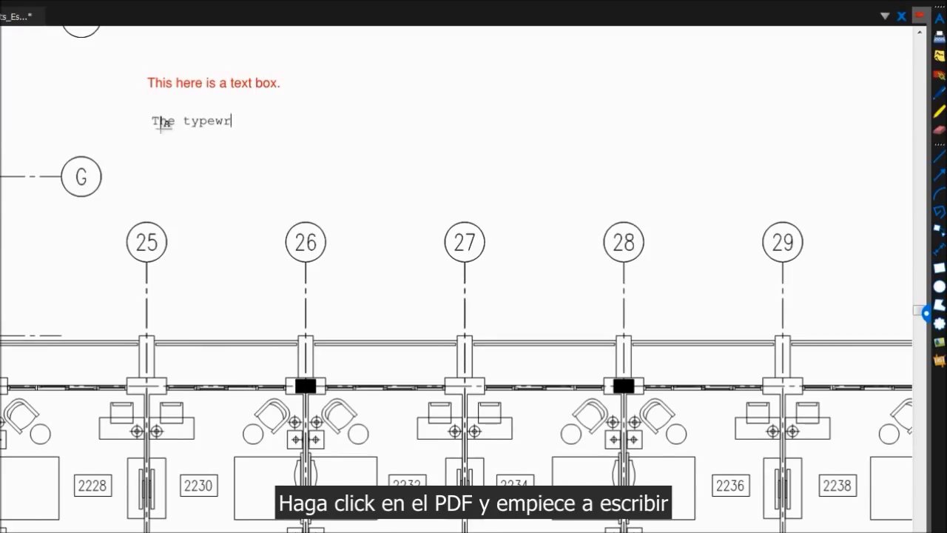
{"action": "type", "text": "iter tool is a little different."}
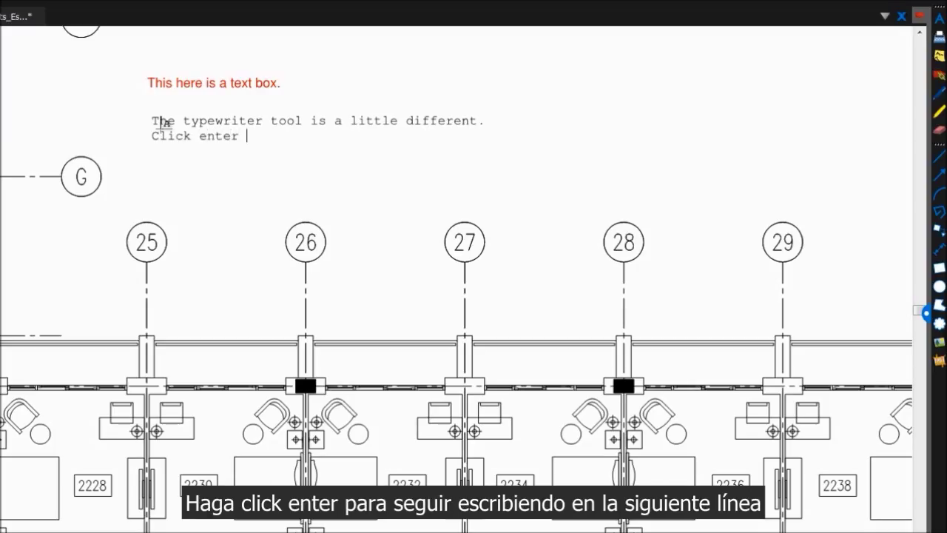
{"action": "type", "text": "go to the next line."}
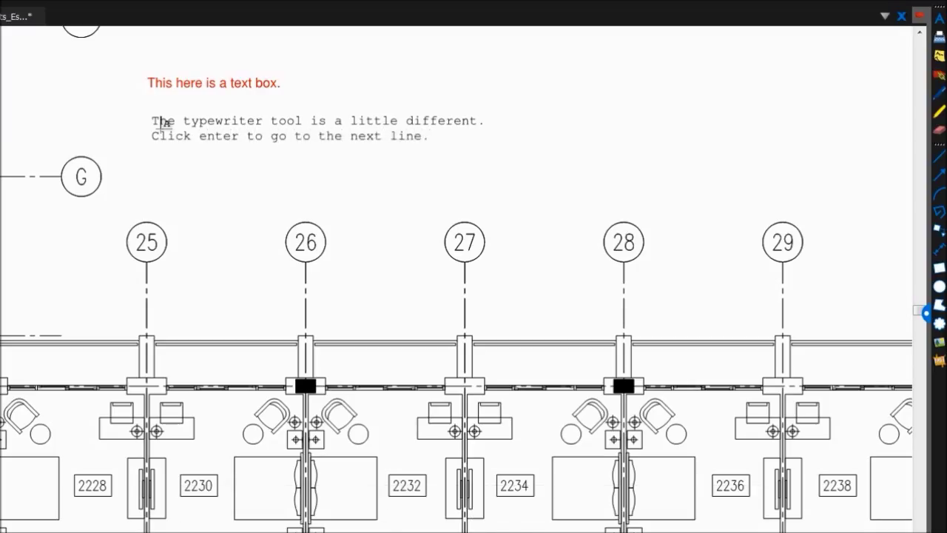
{"action": "key", "text": "Escape"}
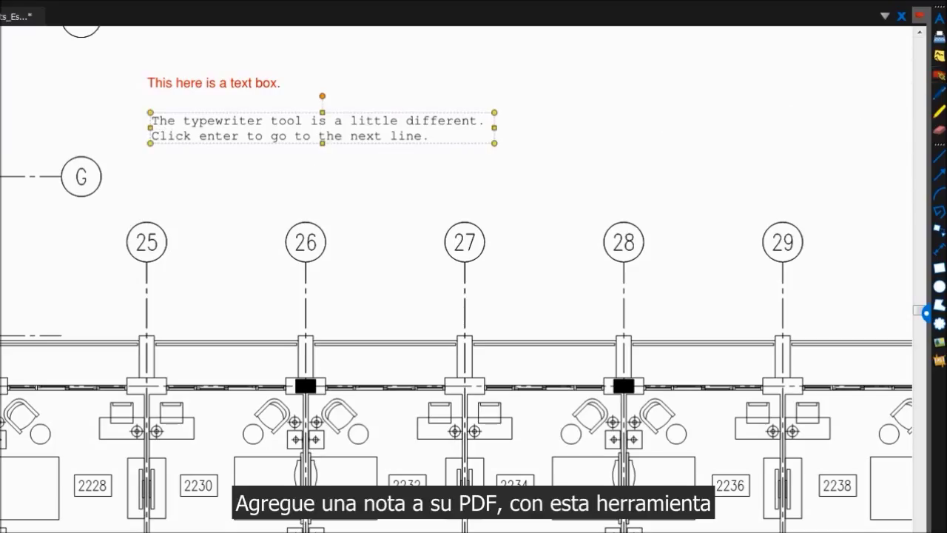
Step: Add a note below the typewriter text reading "Use the note markup to add longer comments to a PDF without cluttering the page." and close it
{"action": "left_click", "coordinate": [939, 56]}
{"action": "left_click", "coordinate": [158, 169]}
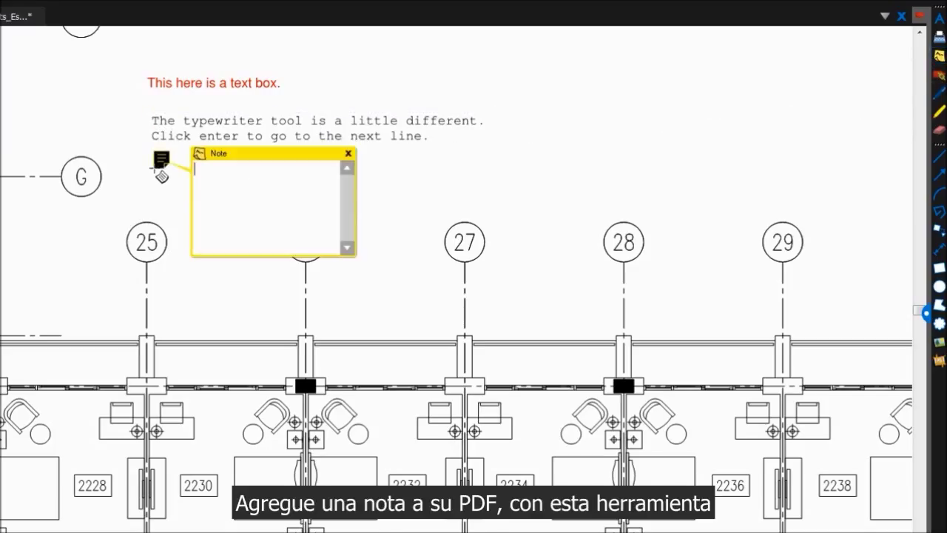
{"action": "type", "text": "Use the note markup to add longer comments t"}
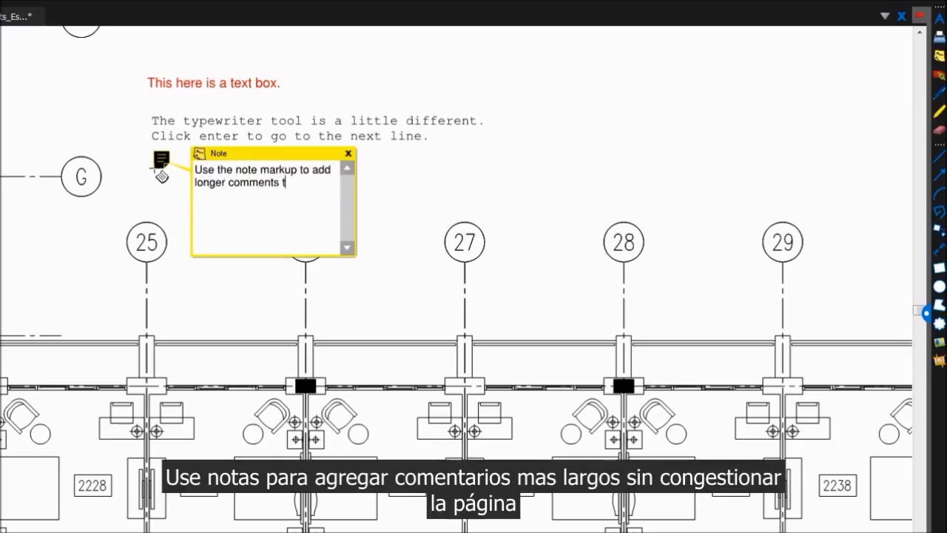
{"action": "type", "text": "o a PDF without clutt"}
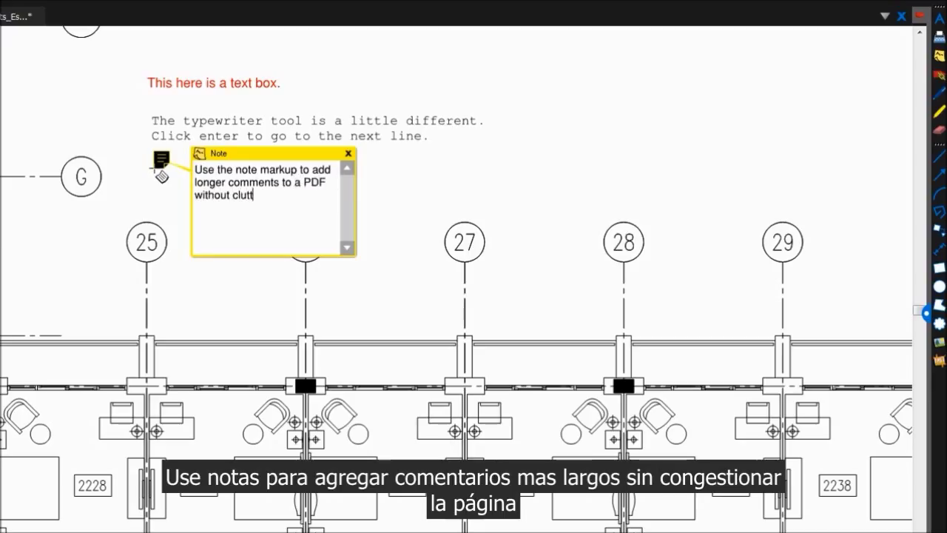
{"action": "type", "text": "ering the page."}
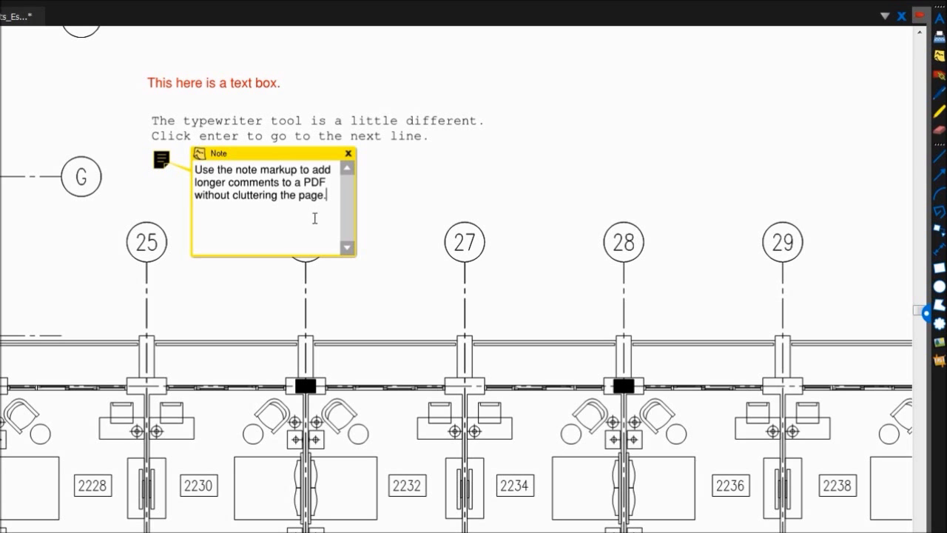
{"action": "left_click", "coordinate": [347, 154]}
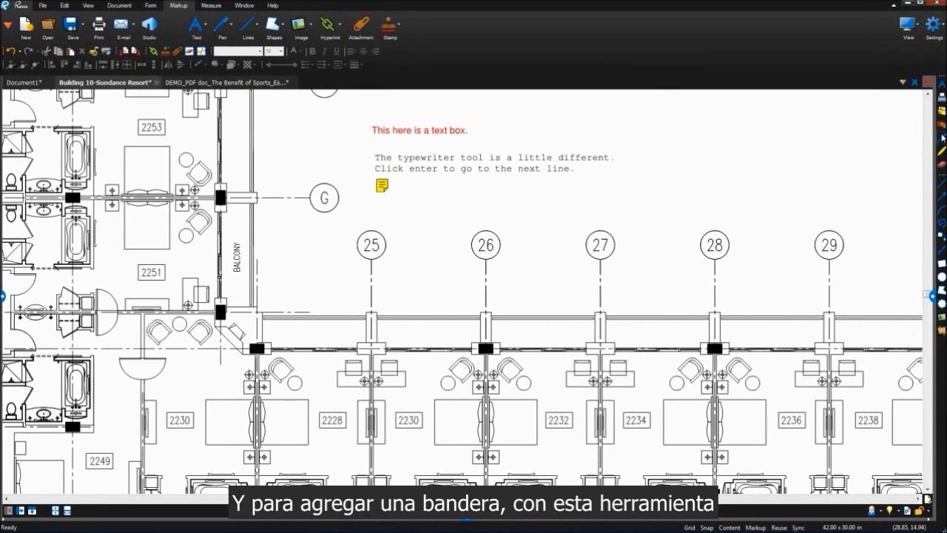
Step: Place a flag in room 2251 beside the balcony reading "have we noted the changes made to this room?"
{"action": "left_click", "coordinate": [942, 138]}
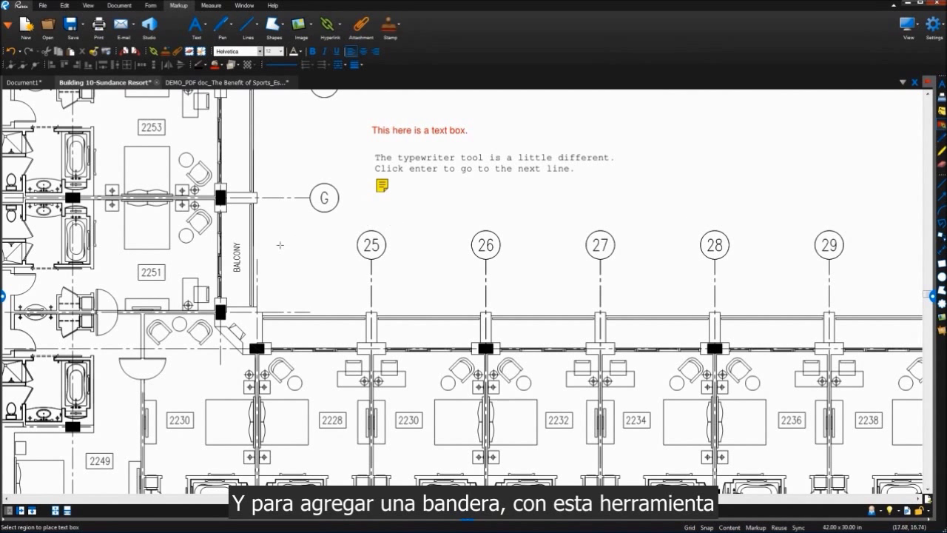
{"action": "left_click", "coordinate": [211, 243]}
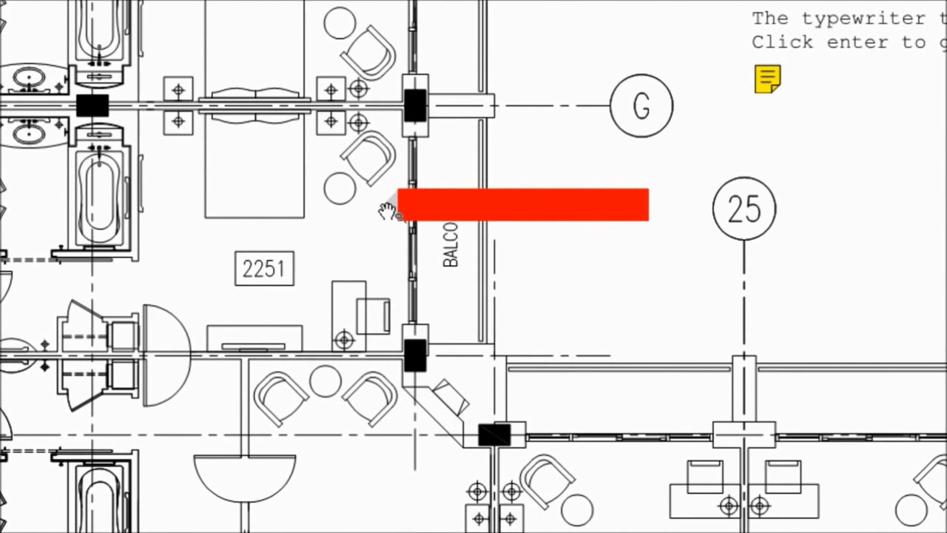
{"action": "type", "text": "have we noted the changes made to this room?"}
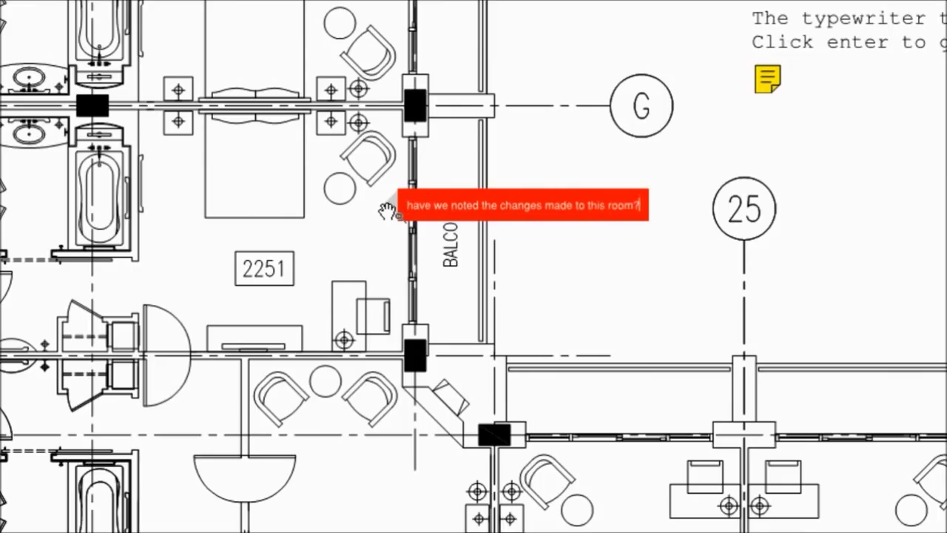
{"action": "key", "text": "Return"}
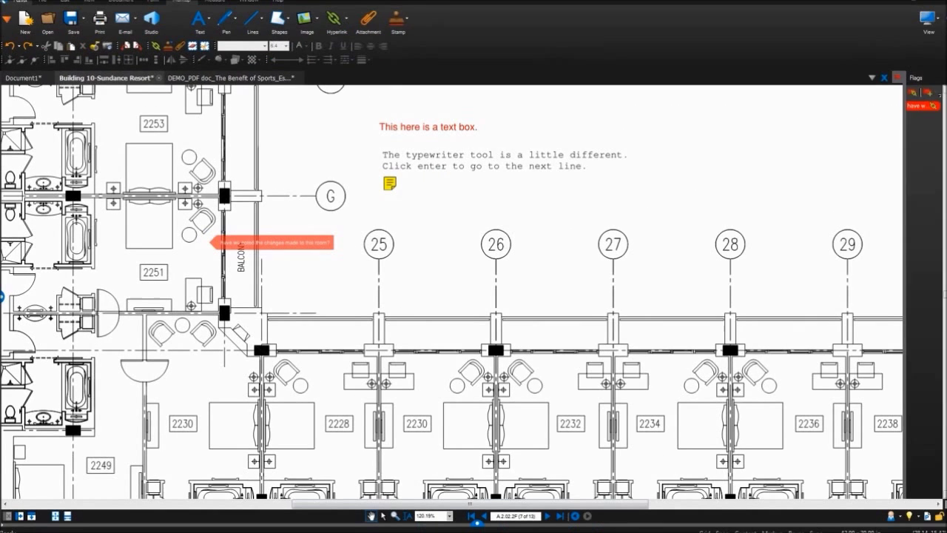
Step: Draw a freehand pen loop around grid bubble 25
{"action": "left_click", "coordinate": [942, 143]}
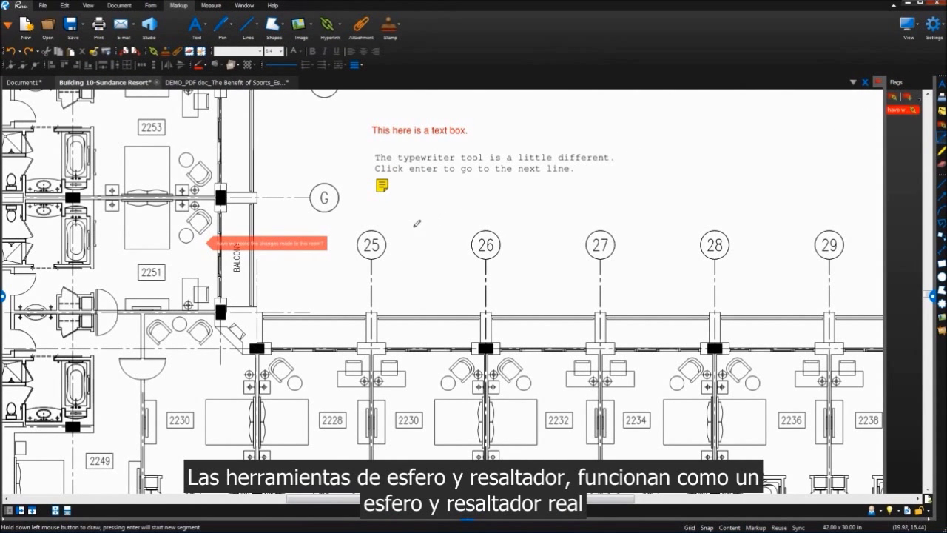
{"action": "mouse_move", "coordinate": [394, 223]}
{"action": "left_mouse_down"}
{"action": "mouse_move", "coordinate": [342, 255]}
{"action": "mouse_move", "coordinate": [333, 230]}
{"action": "left_mouse_up"}
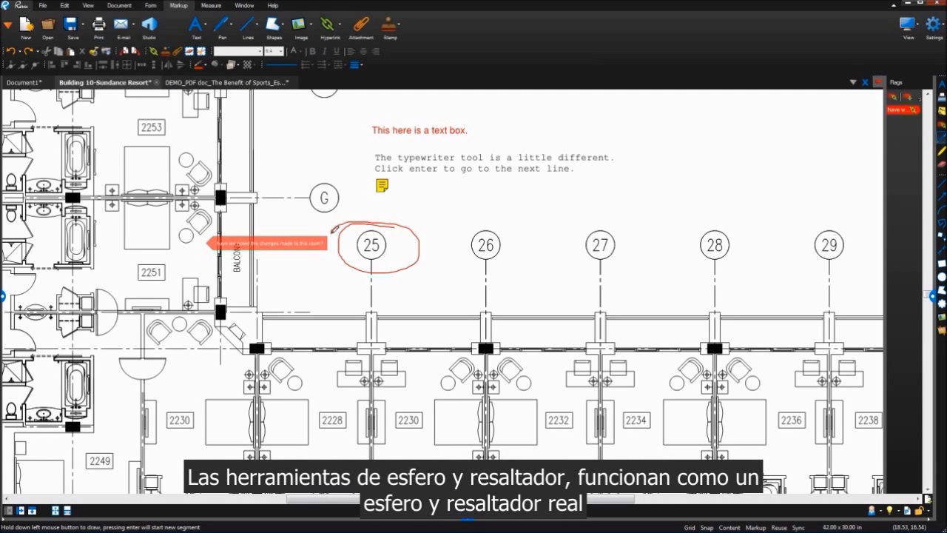
Step: Highlight grid bubble 26 on the drawing and the text "10%" in the second line of "The Benefit of Sports" document
{"action": "left_click", "coordinate": [941, 154]}
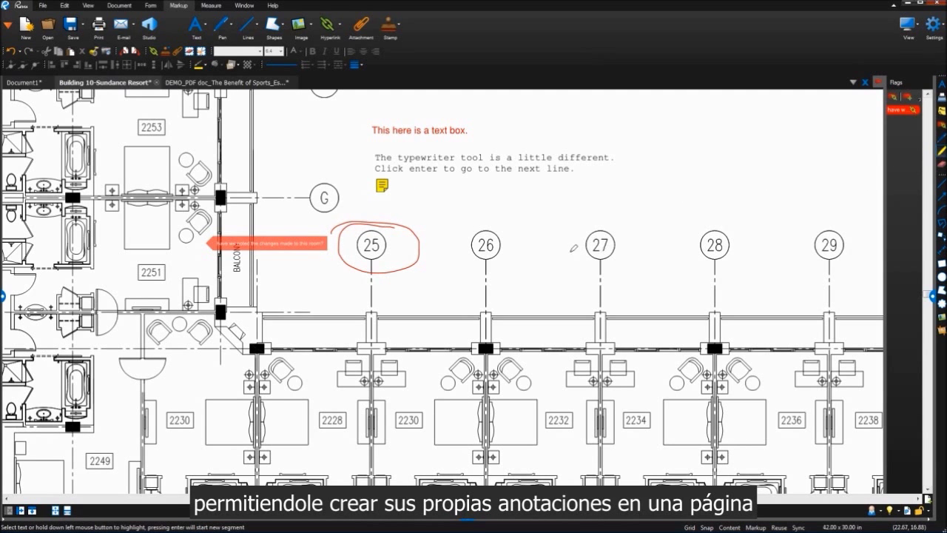
{"action": "mouse_move", "coordinate": [466, 231]}
{"action": "left_mouse_down"}
{"action": "mouse_move", "coordinate": [527, 231]}
{"action": "mouse_move", "coordinate": [490, 247]}
{"action": "mouse_move", "coordinate": [501, 252]}
{"action": "left_mouse_up"}
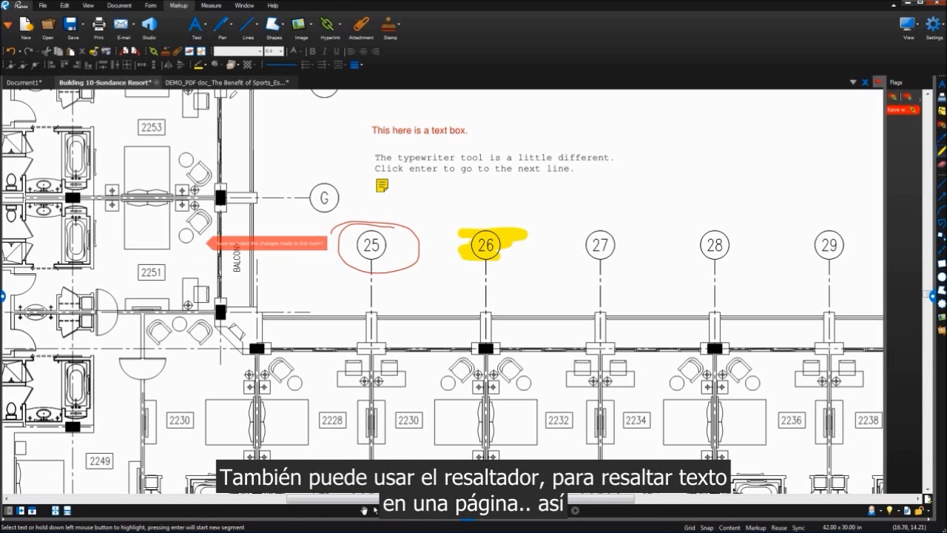
{"action": "left_click", "coordinate": [227, 85]}
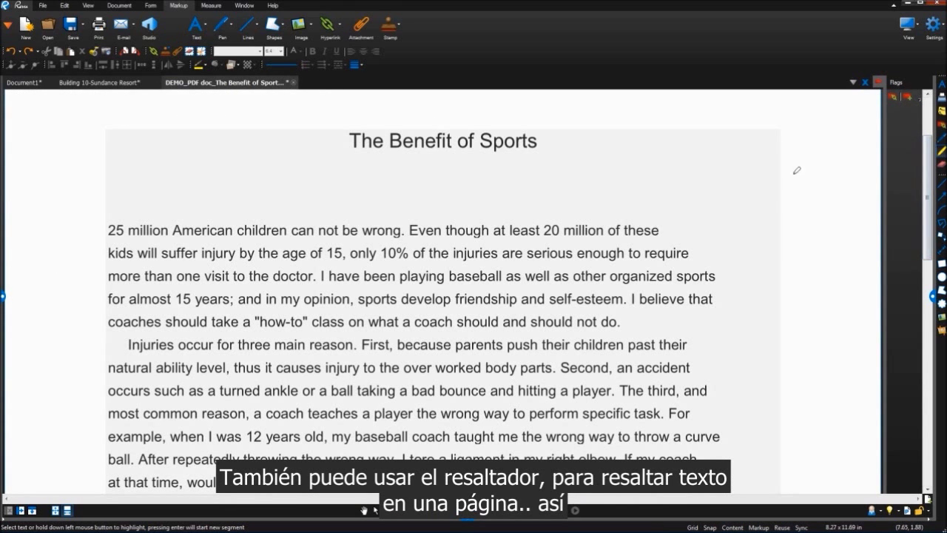
{"action": "left_click_drag", "start_coordinate": [397, 255], "coordinate": [411, 256]}
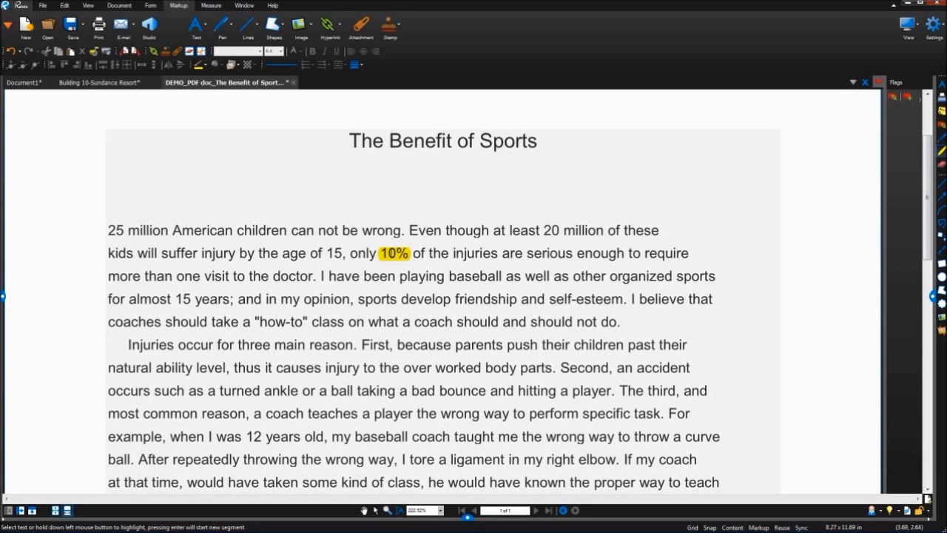
Step: Return to the Building 10-Sundance Resort drawing and erase the upper strokes of bubble 26's highlight with the segment eraser
{"action": "left_click", "coordinate": [110, 82]}
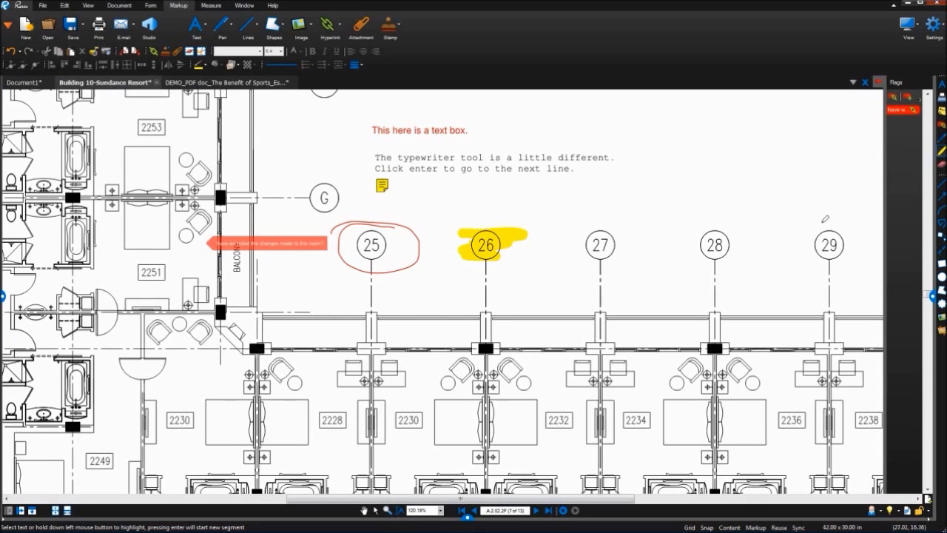
{"action": "left_click", "coordinate": [942, 164]}
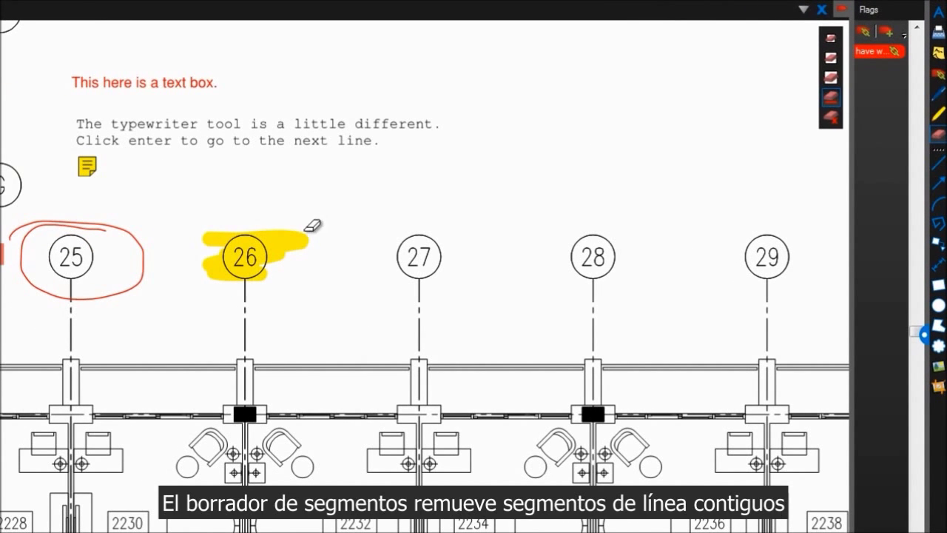
{"action": "mouse_move", "coordinate": [313, 221]}
{"action": "left_mouse_down"}
{"action": "mouse_move", "coordinate": [283, 247]}
{"action": "mouse_move", "coordinate": [323, 236]}
{"action": "left_mouse_up"}
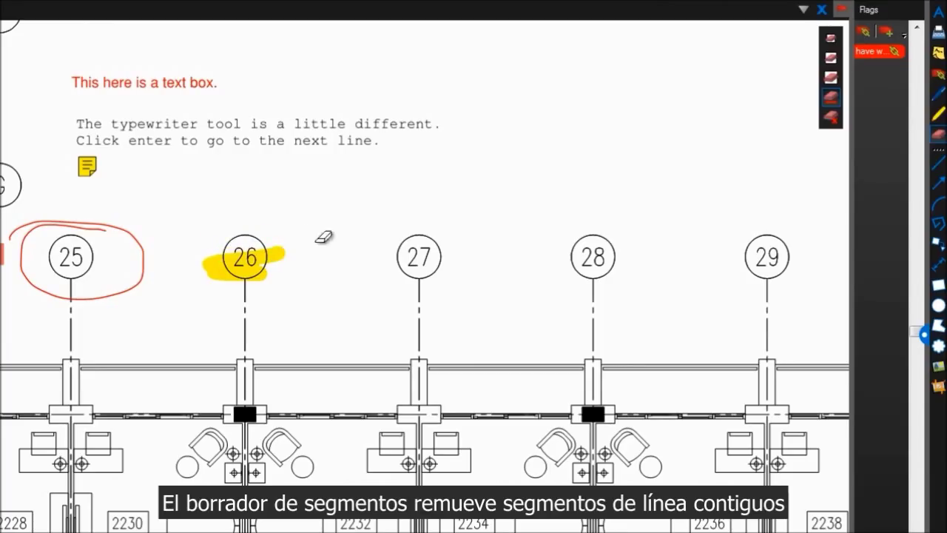
Step: Erase the entire pen loop around bubble 25 with the markup eraser, and the remaining highlight on bubble 26 with the large eraser
{"action": "left_click", "coordinate": [831, 117]}
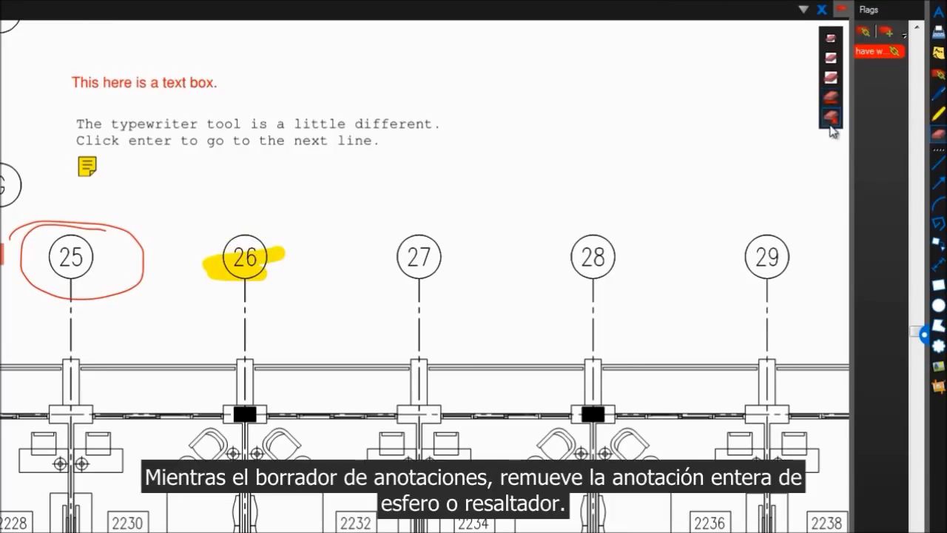
{"action": "left_click", "coordinate": [145, 239]}
{"action": "left_click", "coordinate": [831, 77]}
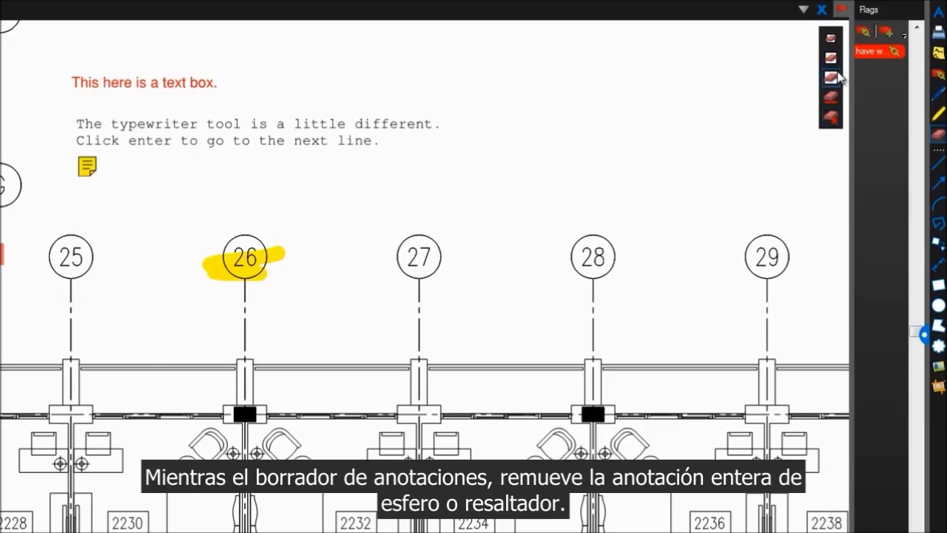
{"action": "left_click_drag", "start_coordinate": [256, 247], "coordinate": [236, 236]}
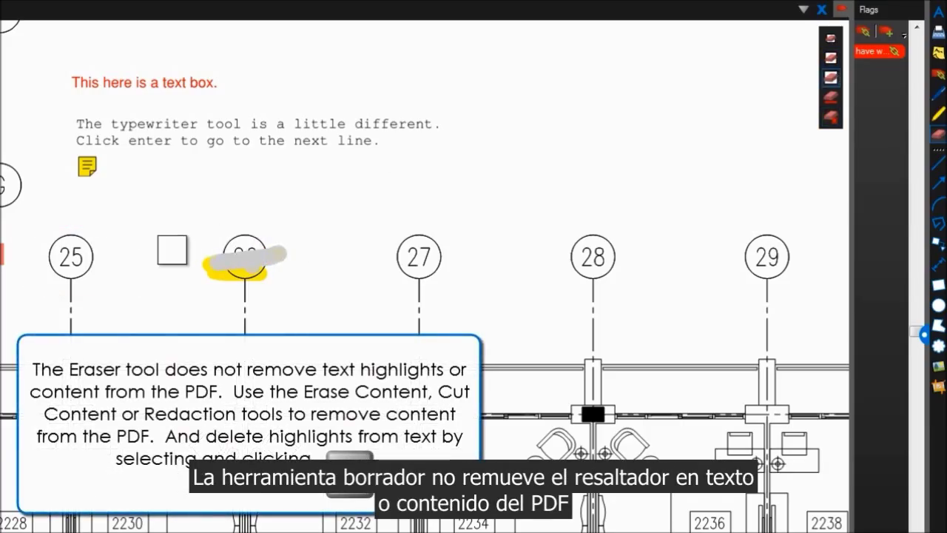
{"action": "mouse_move", "coordinate": [182, 271]}
{"action": "left_mouse_down"}
{"action": "mouse_move", "coordinate": [277, 266]}
{"action": "mouse_move", "coordinate": [346, 293]}
{"action": "left_mouse_up"}
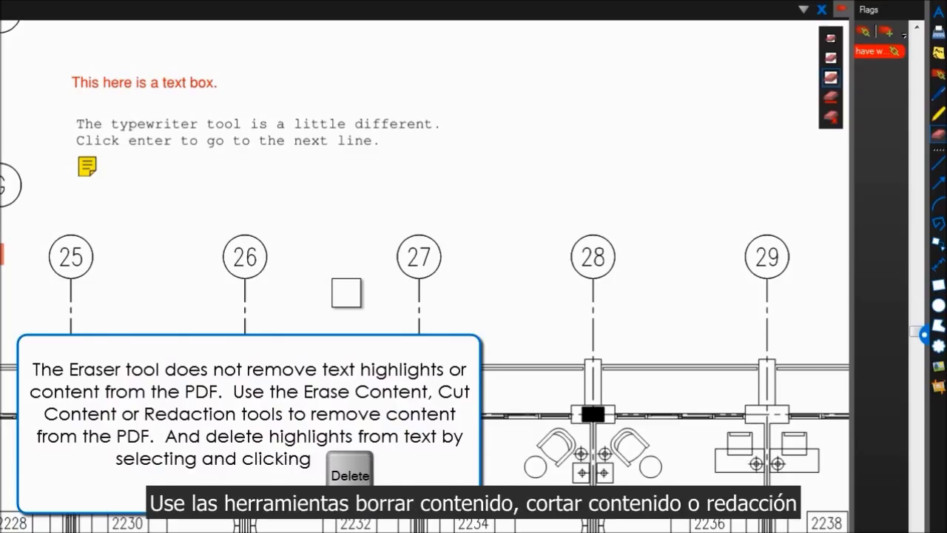
Step: Draw a horizontal line connecting bubbles 26 and 27, and a separate 45° line in the blank area above bubbles 27 and 28
{"action": "left_click", "coordinate": [939, 166]}
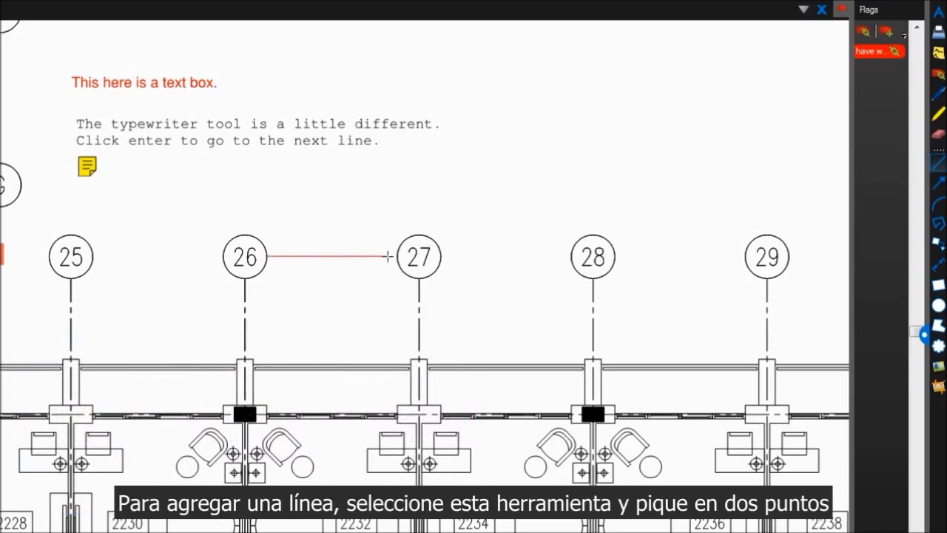
{"action": "left_click", "coordinate": [398, 256]}
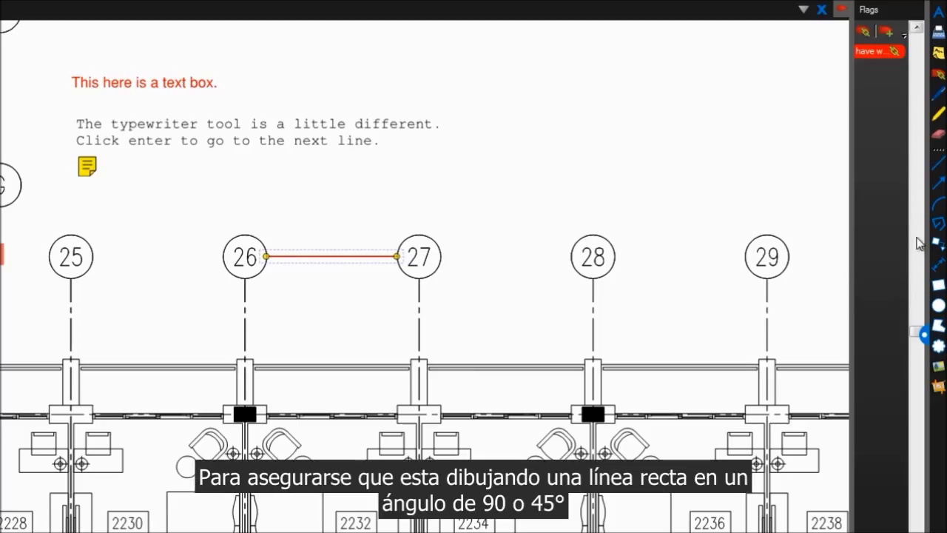
{"action": "left_click", "coordinate": [938, 163]}
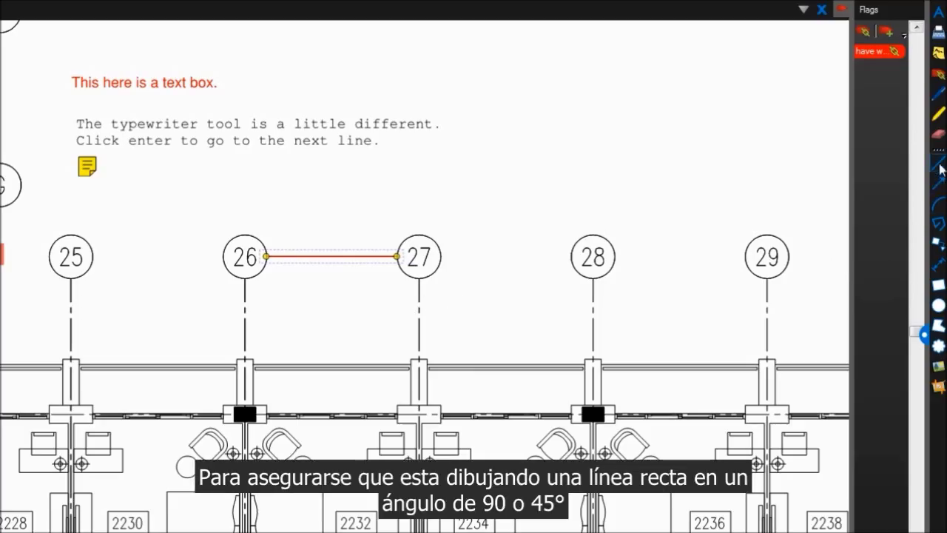
{"action": "left_click", "coordinate": [507, 164]}
{"action": "key", "text": "shift"}
{"action": "key", "text": "shift"}
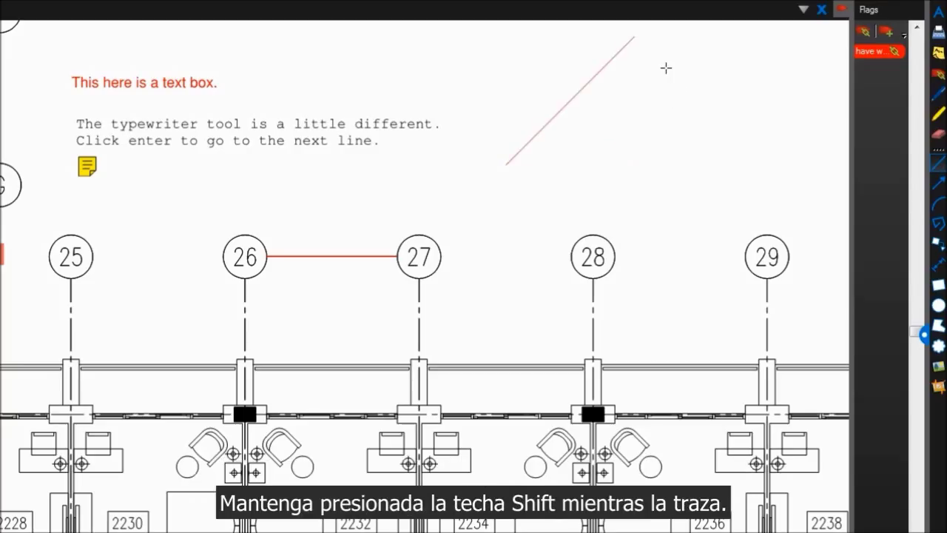
{"action": "key", "text": "shift"}
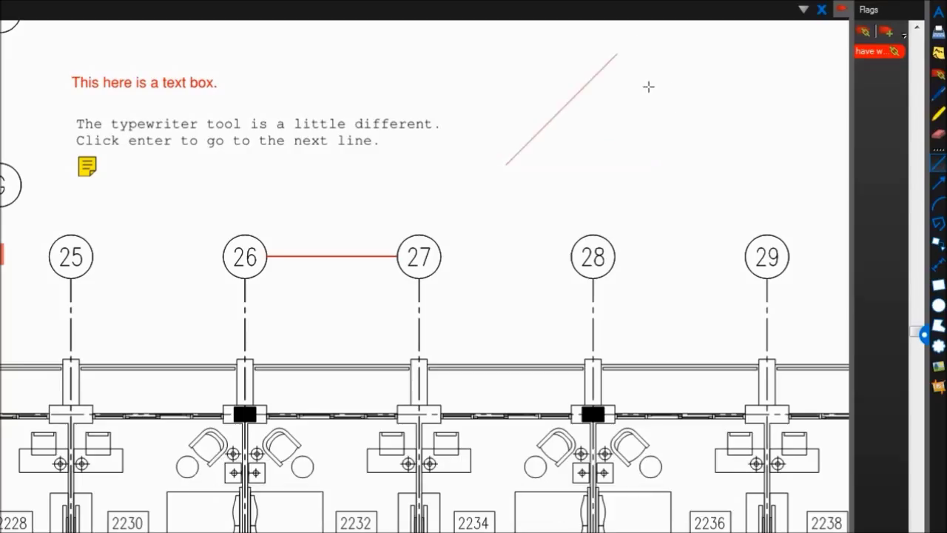
{"action": "left_click", "coordinate": [645, 85]}
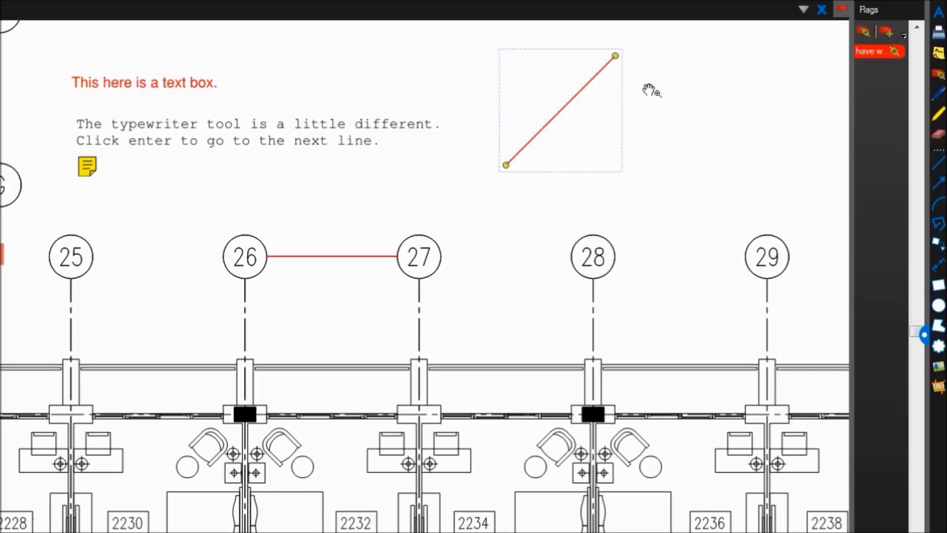
Step: Draw a 45° arrow rising from between bubbles 25 and 26 through the typewriter text
{"action": "left_click", "coordinate": [938, 182]}
{"action": "left_click", "coordinate": [134, 210]}
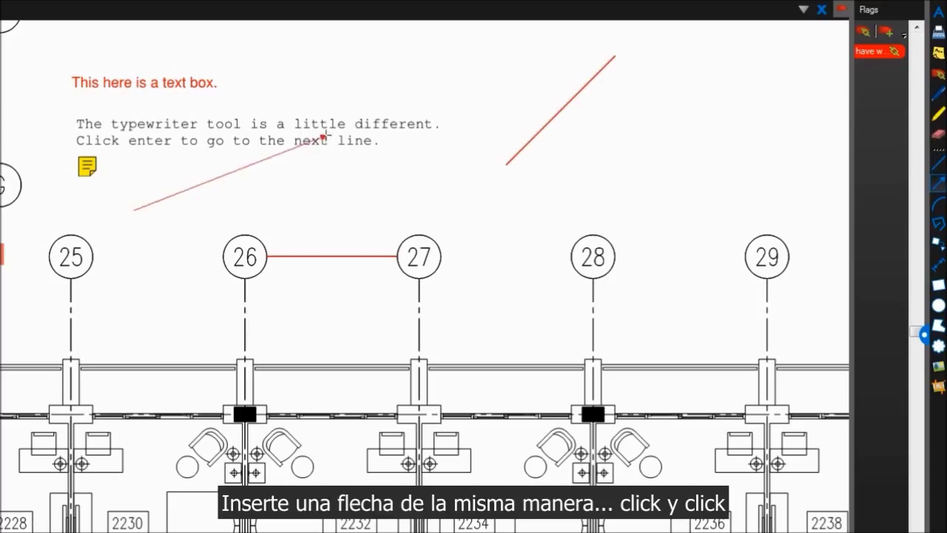
{"action": "key", "text": "shift"}
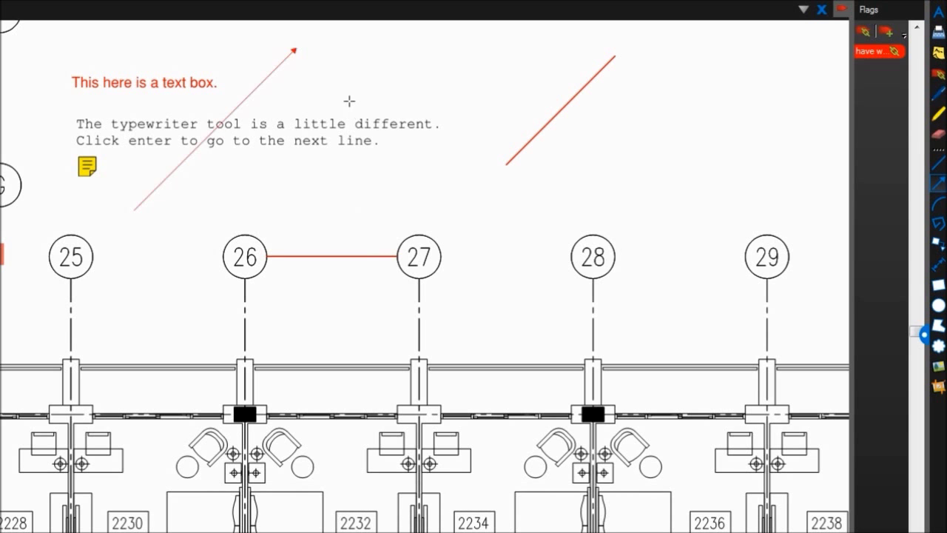
{"action": "left_click", "coordinate": [350, 102]}
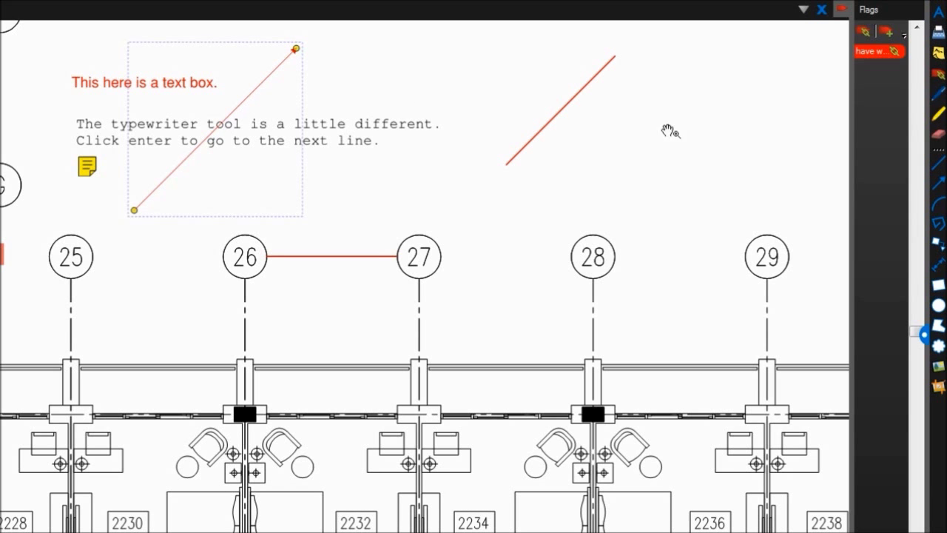
Step: Draw an arc around bubble 25 and extend it to nearly a full circle
{"action": "left_click", "coordinate": [934, 207]}
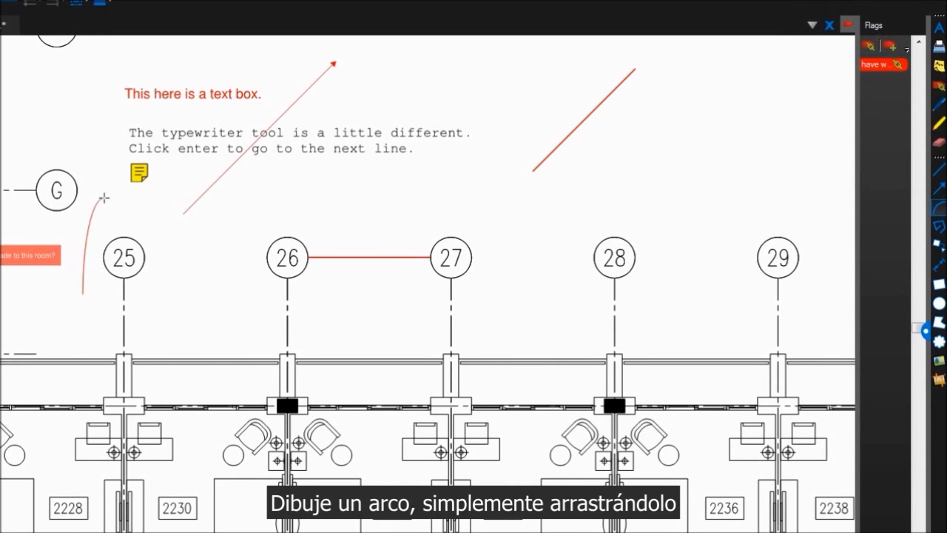
{"action": "left_click_drag", "start_coordinate": [104, 198], "coordinate": [183, 205]}
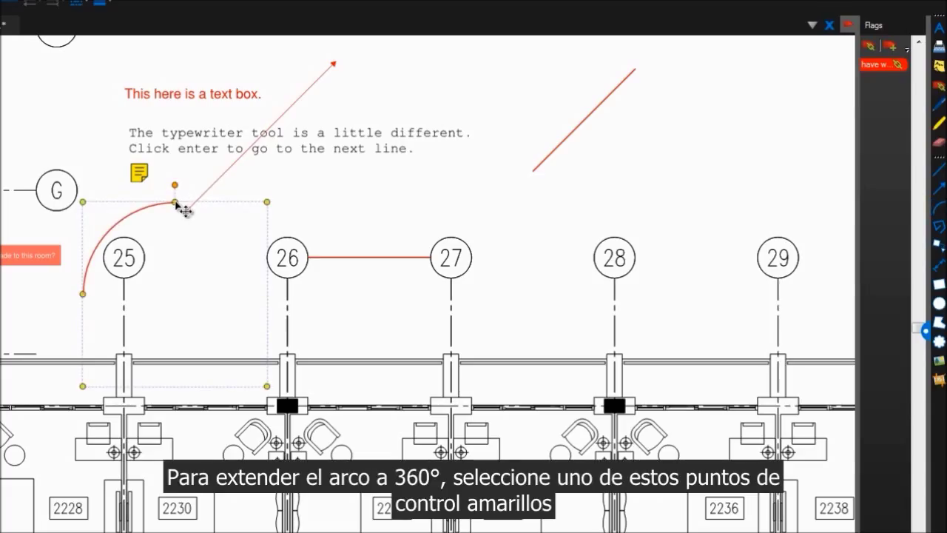
{"action": "left_click_drag", "start_coordinate": [176, 202], "coordinate": [249, 261]}
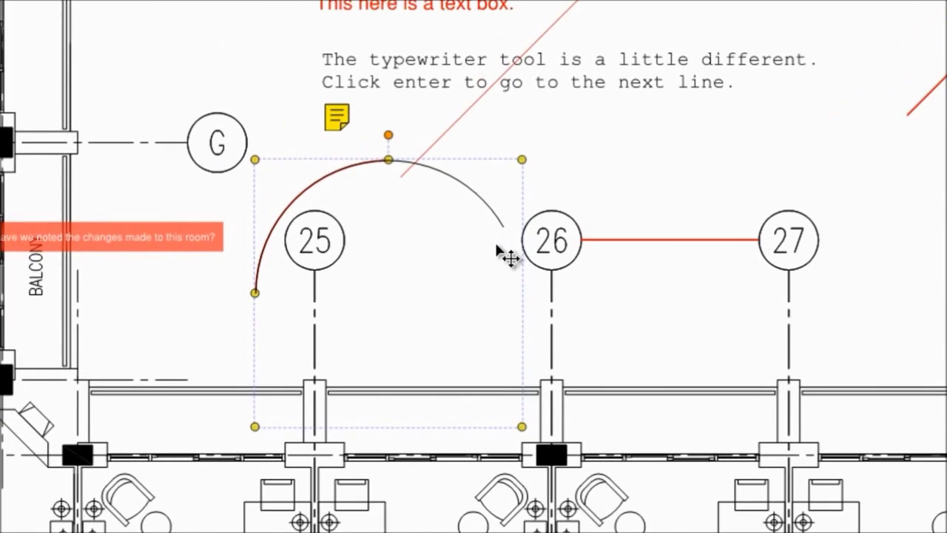
{"action": "mouse_move", "coordinate": [496, 251]}
{"action": "left_mouse_down"}
{"action": "mouse_move", "coordinate": [504, 320]}
{"action": "mouse_move", "coordinate": [476, 359]}
{"action": "mouse_move", "coordinate": [363, 404]}
{"action": "mouse_move", "coordinate": [324, 359]}
{"action": "mouse_move", "coordinate": [303, 304]}
{"action": "mouse_move", "coordinate": [300, 332]}
{"action": "mouse_move", "coordinate": [290, 328]}
{"action": "left_mouse_up"}
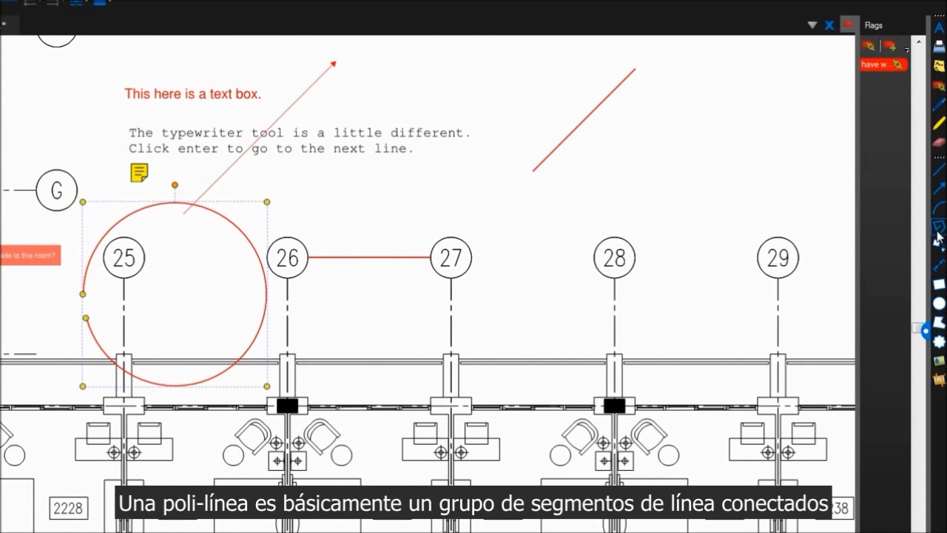
Step: Draw an open four-segment polyline around grid bubble 28
{"action": "left_click", "coordinate": [936, 232]}
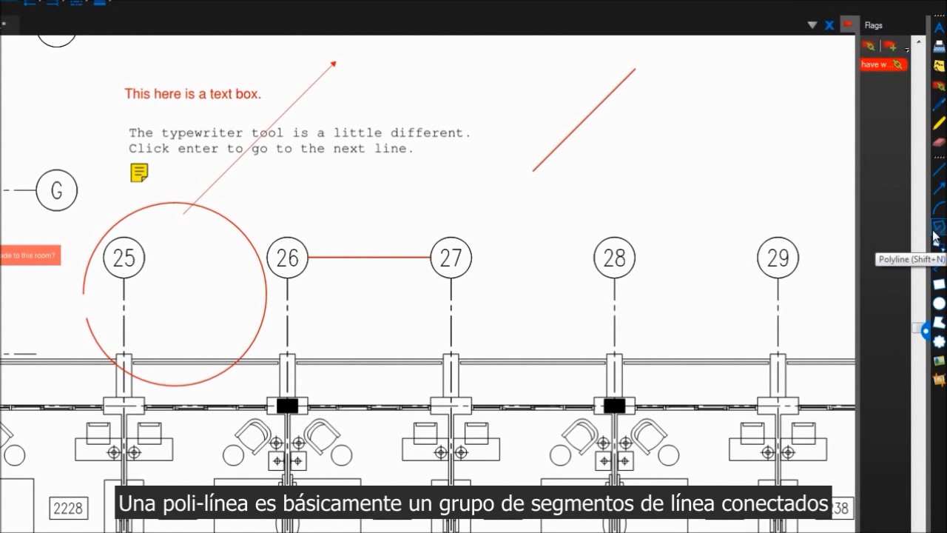
{"action": "left_click", "coordinate": [635, 173]}
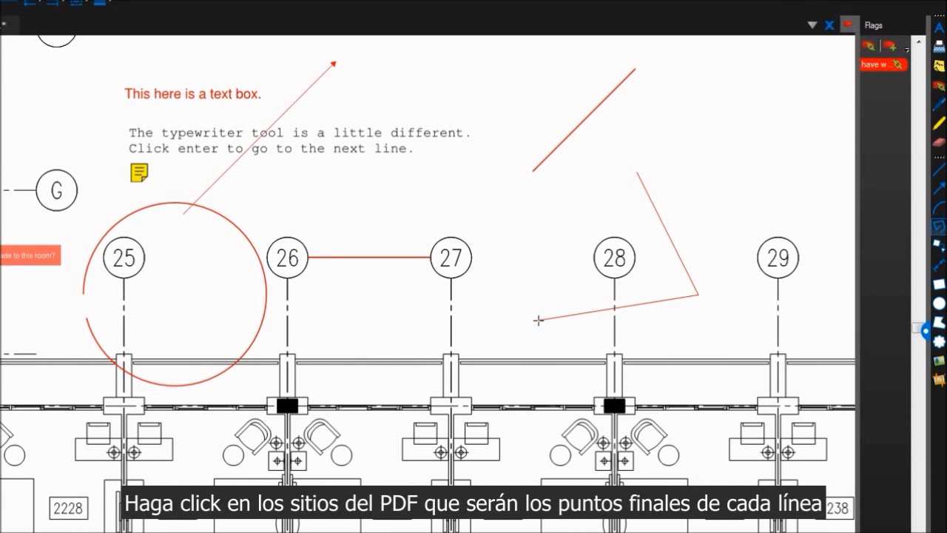
{"action": "double_click", "coordinate": [663, 131]}
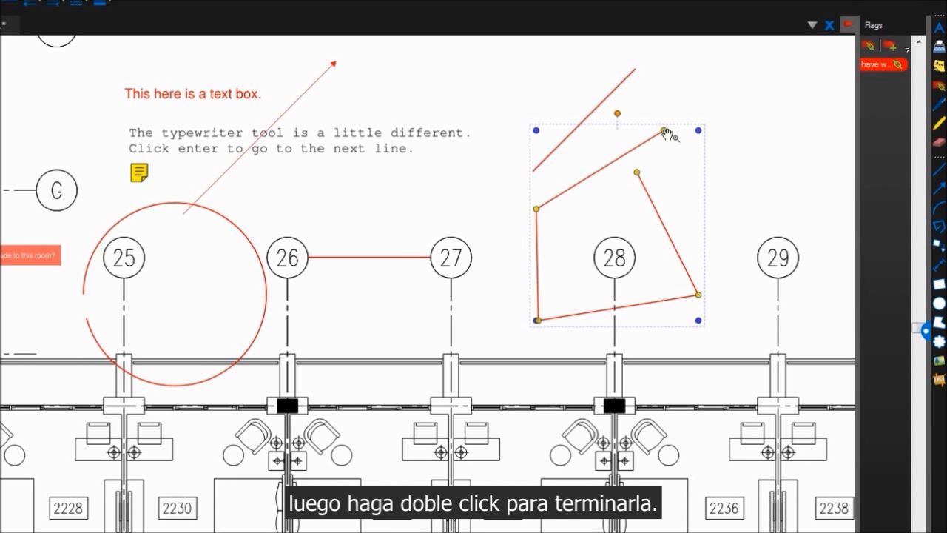
Step: Add a callout reading "what color will the chairs be?" pointing at the chair in room 2253, with its text beside the balcony
{"action": "mouse_move", "coordinate": [54, 149]}
{"action": "left_mouse_down"}
{"action": "mouse_move", "coordinate": [75, 187]}
{"action": "mouse_move", "coordinate": [435, 247]}
{"action": "mouse_move", "coordinate": [560, 293]}
{"action": "left_mouse_up"}
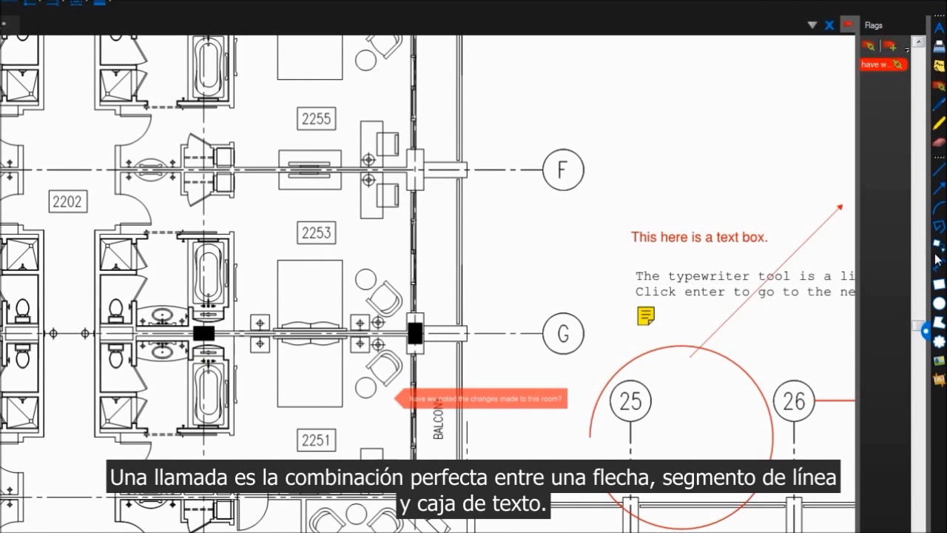
{"action": "left_click", "coordinate": [938, 247]}
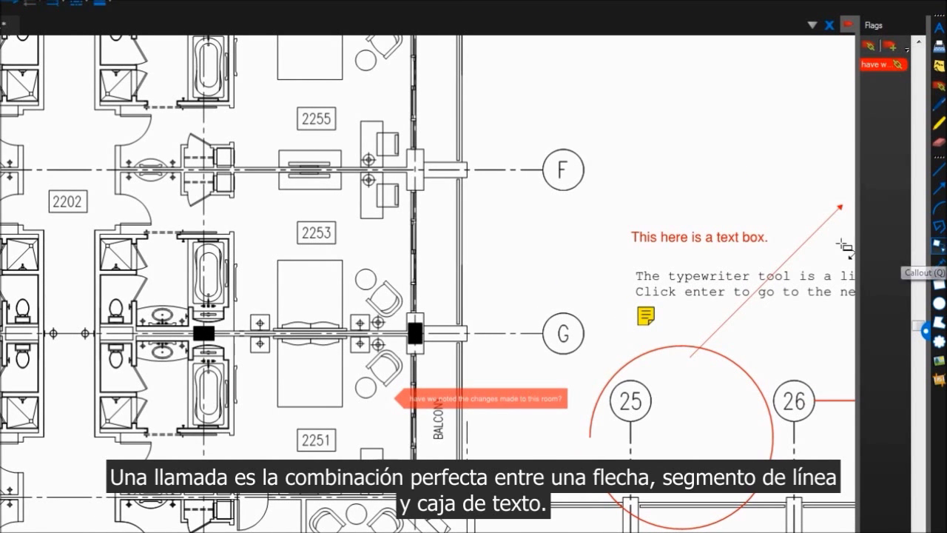
{"action": "left_click", "coordinate": [392, 276]}
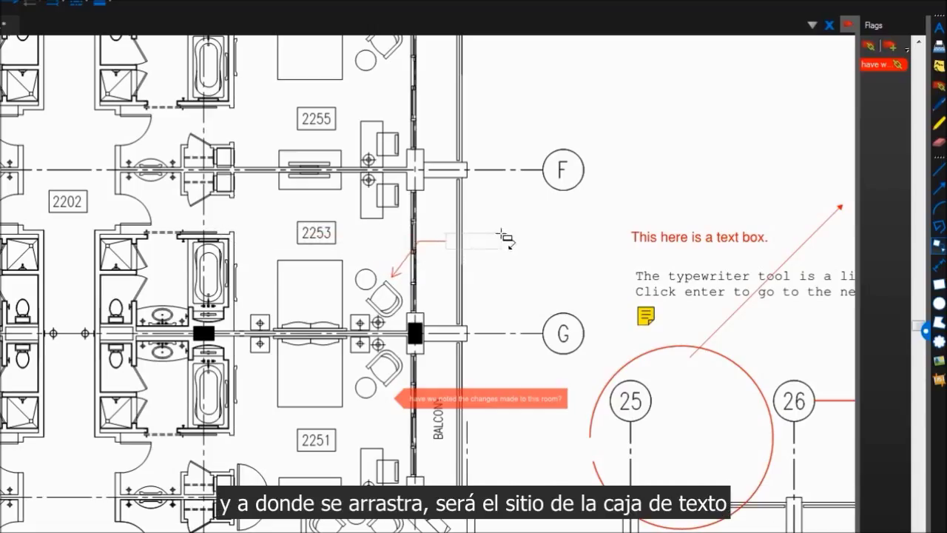
{"action": "left_click", "coordinate": [546, 230]}
{"action": "type", "text": "what color will t"}
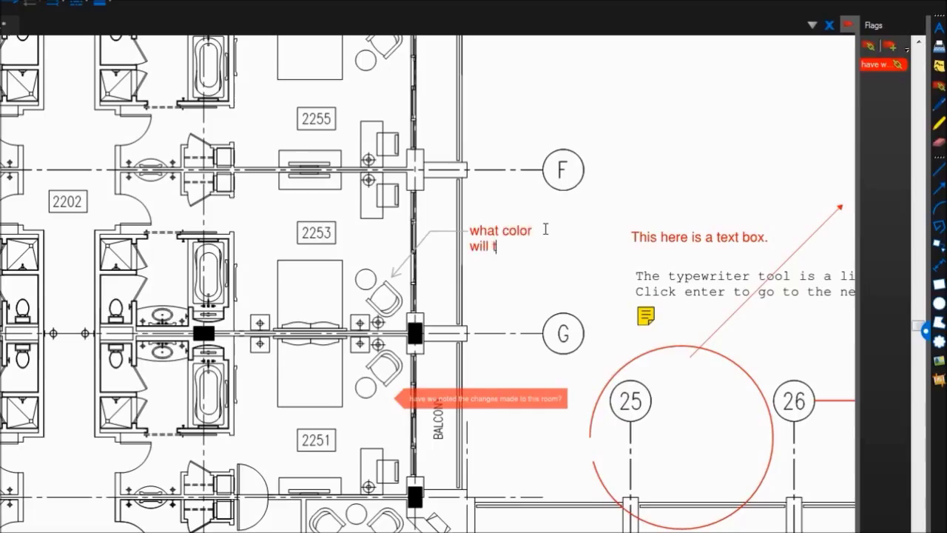
{"action": "type", "text": "he chairs be?"}
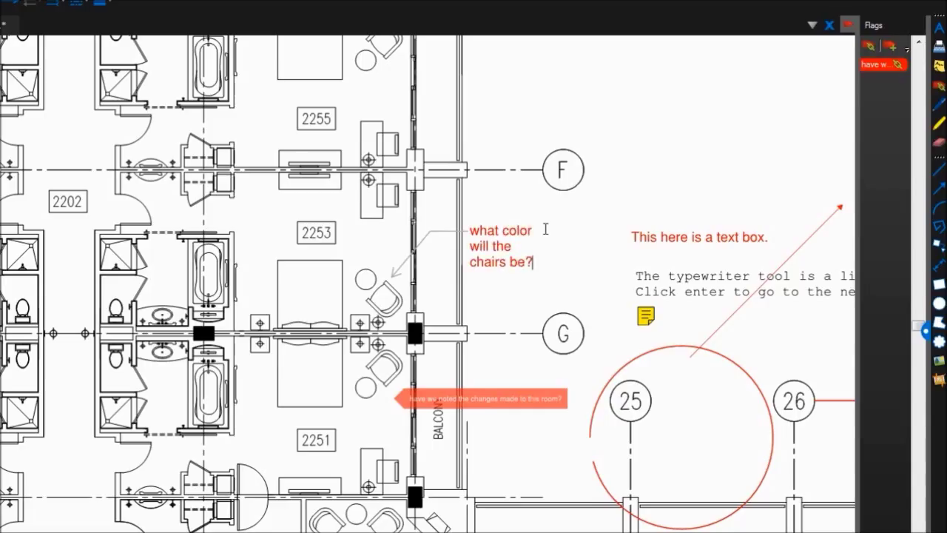
{"action": "key", "text": "Escape"}
Step: Move the chair callout's text box and leader bend inside the building, beside the room 2253 label
{"action": "left_click_drag", "start_coordinate": [549, 252], "coordinate": [414, 193]}
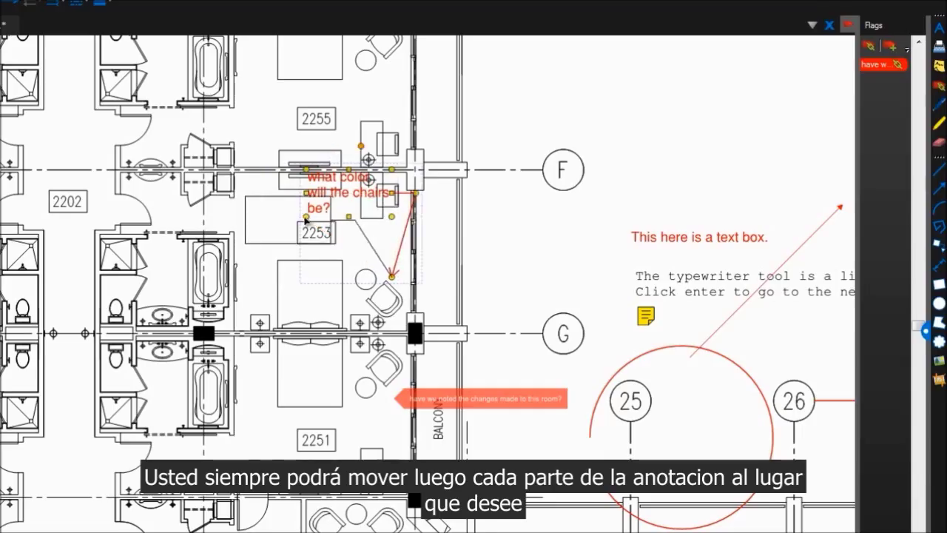
{"action": "key", "text": "ctrl+z"}
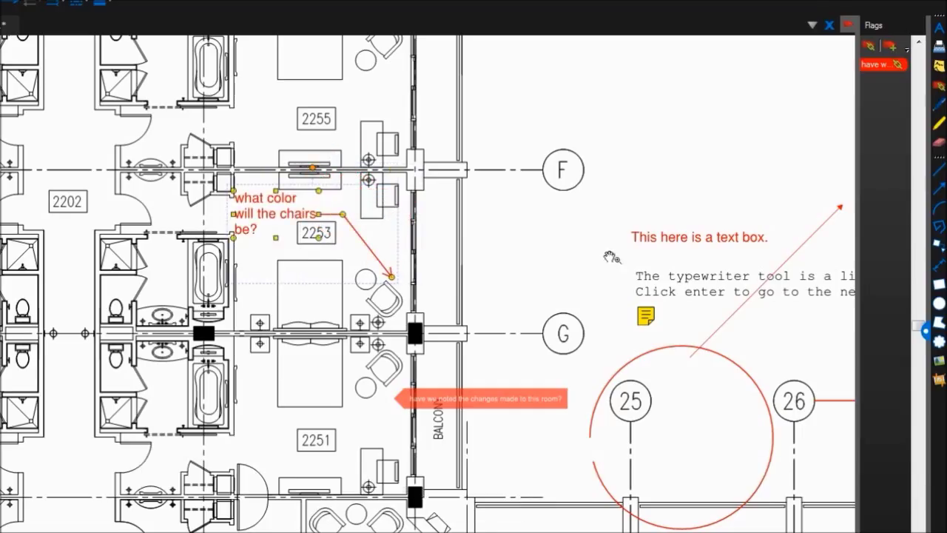
Step: Add a vertical dimension markup along the central corridor above room label 2202, reading "what is final length of hallway?"
{"action": "left_click", "coordinate": [940, 264]}
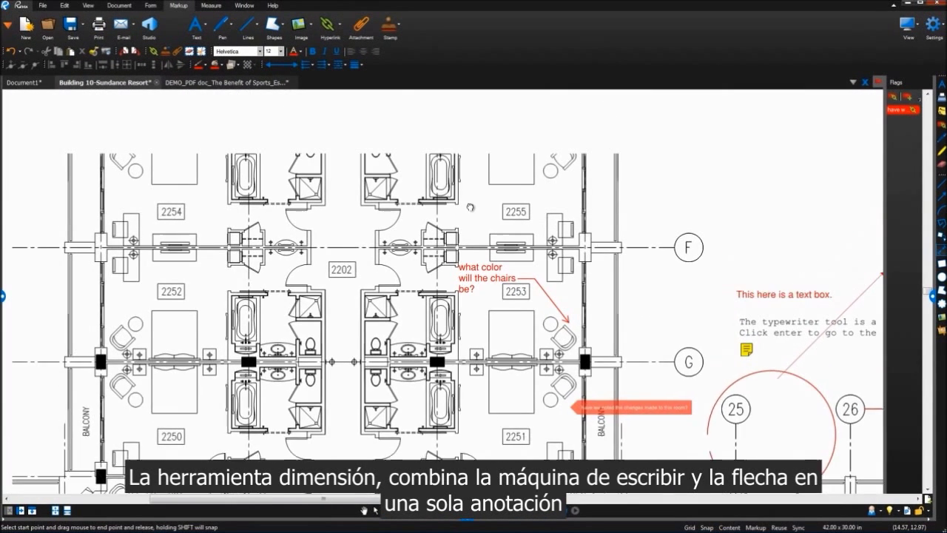
{"action": "left_click_drag", "start_coordinate": [185, 193], "coordinate": [272, 276]}
{"action": "left_click_drag", "start_coordinate": [475, 257], "coordinate": [531, 280]}
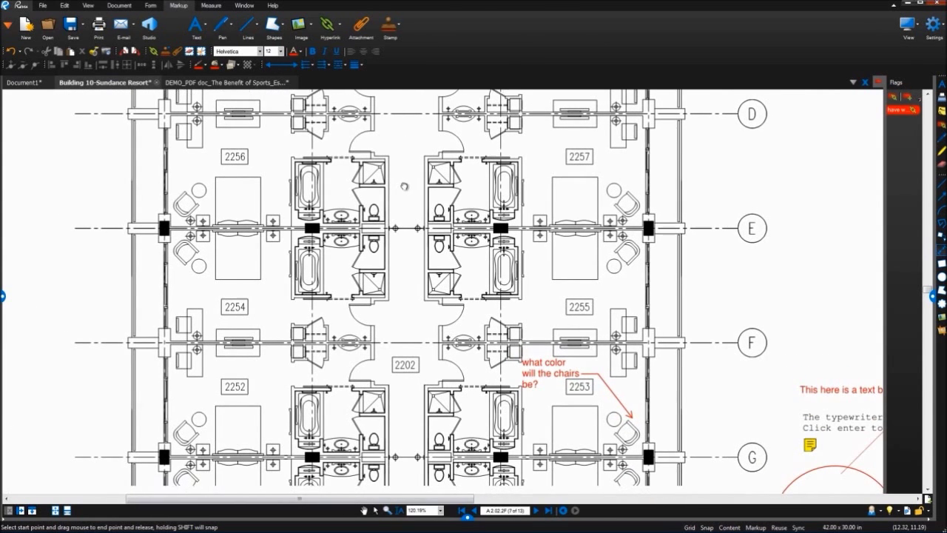
{"action": "left_click_drag", "start_coordinate": [409, 186], "coordinate": [404, 287]}
{"action": "left_click_drag", "start_coordinate": [403, 341], "coordinate": [407, 403]}
{"action": "type", "text": "what"}
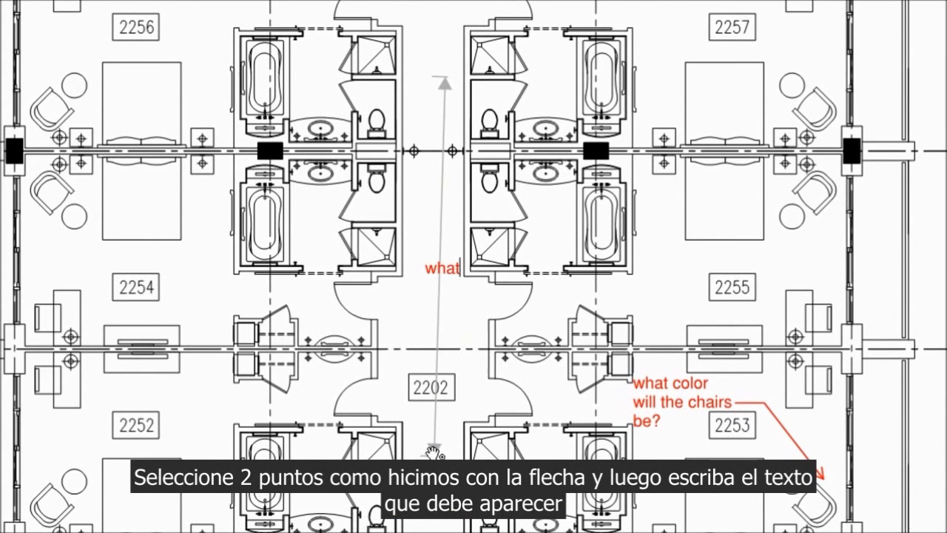
{"action": "type", "text": " is final len"}
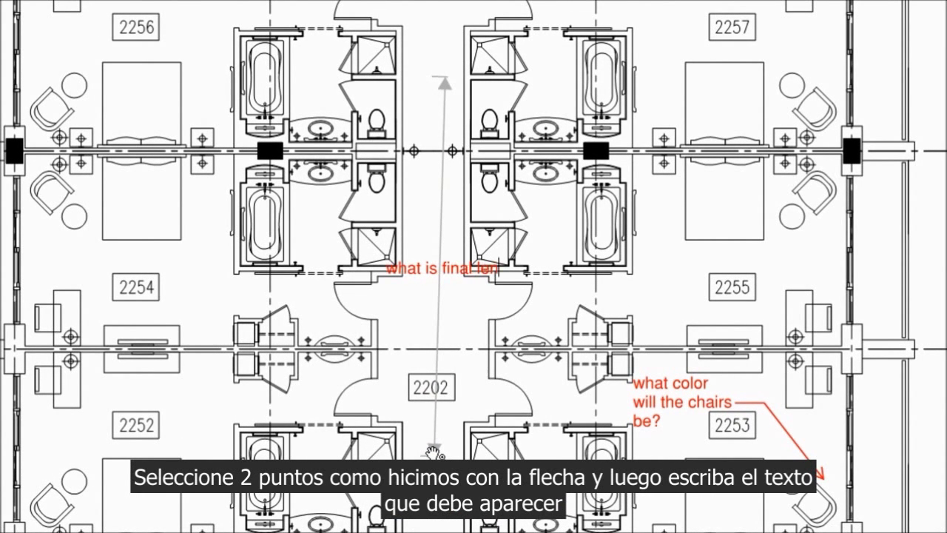
{"action": "type", "text": "gth of hallway?"}
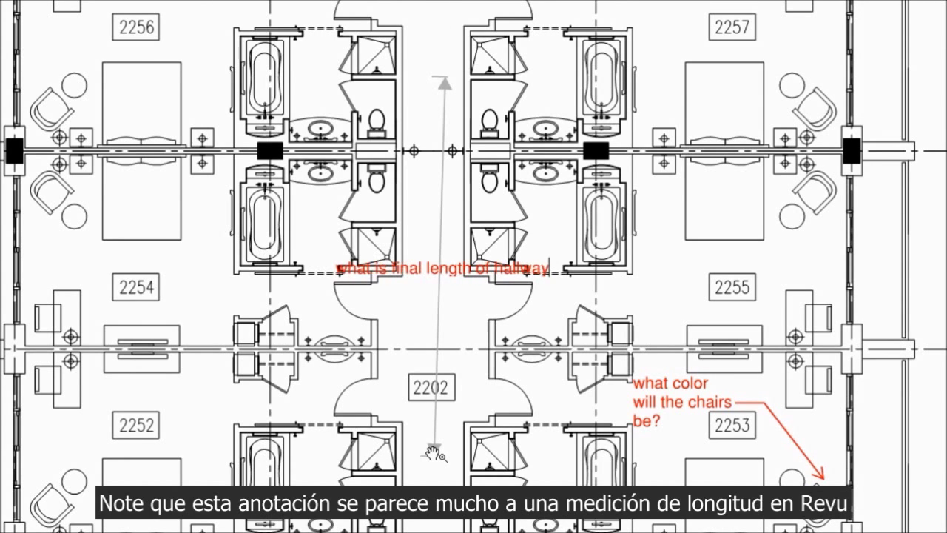
{"action": "left_click", "coordinate": [430, 450]}
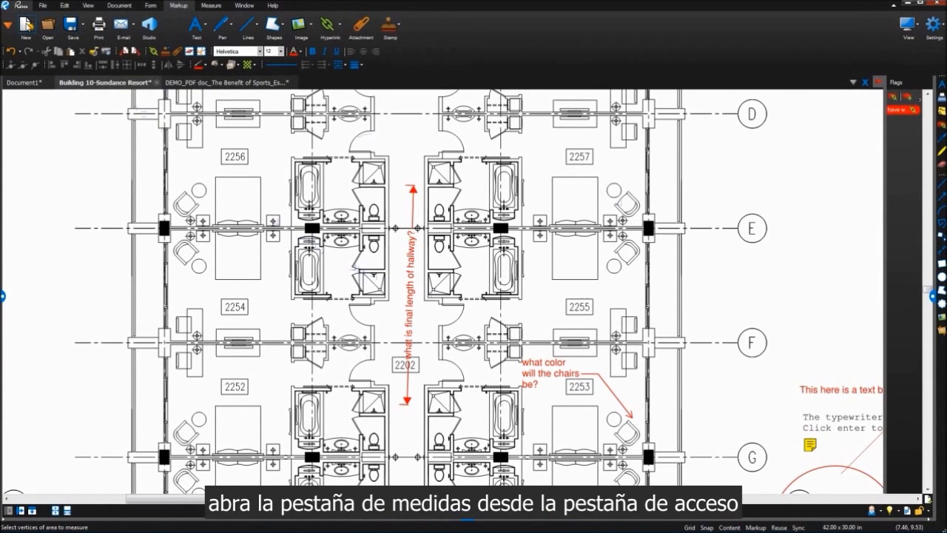
Step: Open the Measurements panel and look over the available measurement tools, including the linear ones
{"action": "left_click", "coordinate": [8, 25]}
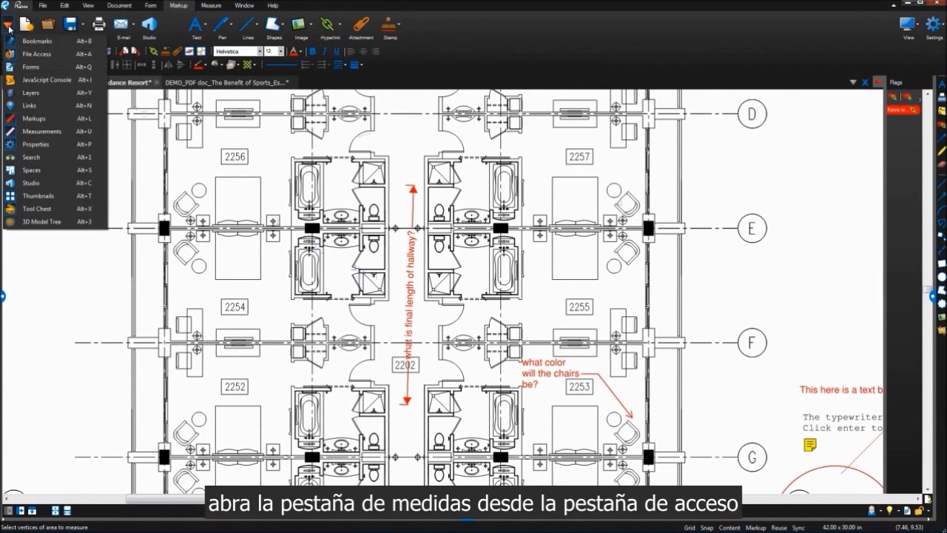
{"action": "left_click", "coordinate": [81, 133]}
{"action": "left_click", "coordinate": [211, 5]}
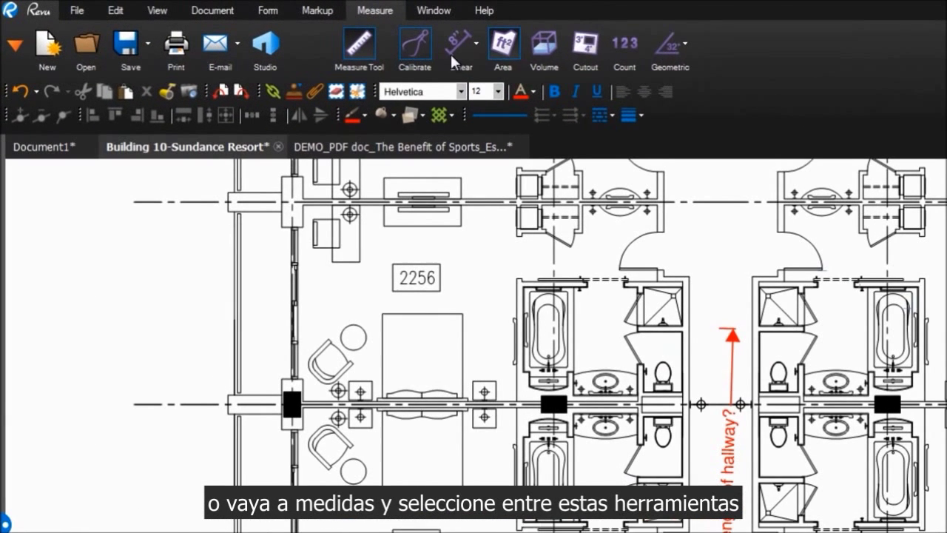
{"action": "left_click", "coordinate": [466, 47]}
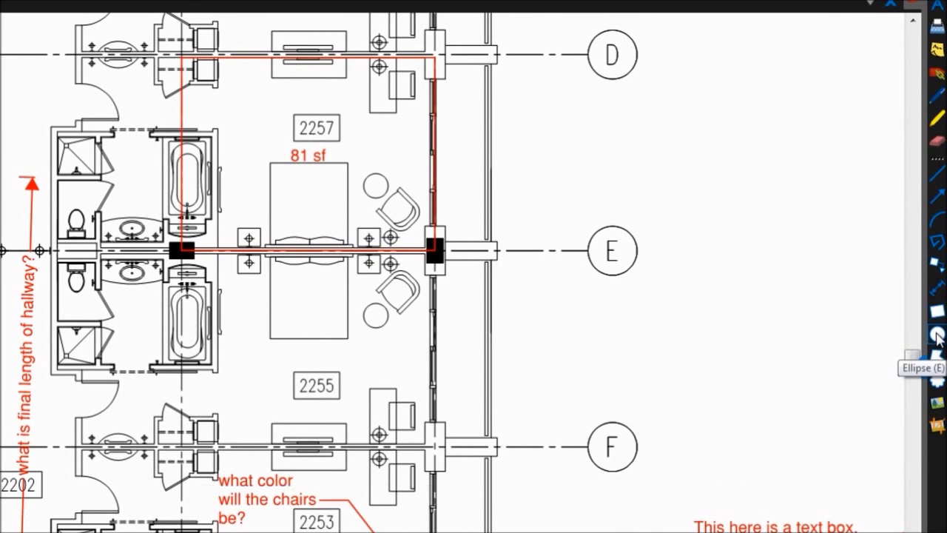
Step: Draw a rectangle between grid bubbles D and E and an ellipse between bubbles E and F
{"action": "left_click", "coordinate": [937, 314]}
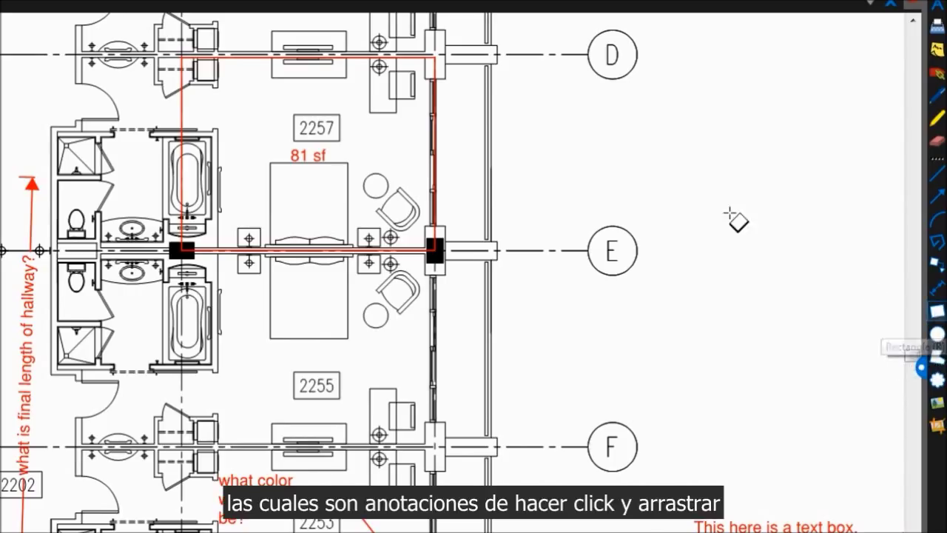
{"action": "mouse_move", "coordinate": [527, 106]}
{"action": "left_mouse_down"}
{"action": "mouse_move", "coordinate": [577, 149]}
{"action": "mouse_move", "coordinate": [696, 206]}
{"action": "left_mouse_up"}
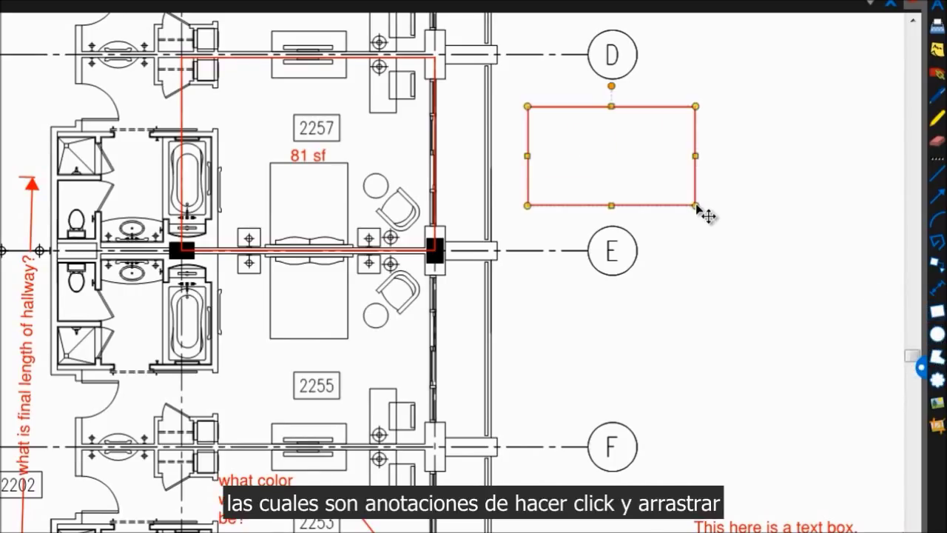
{"action": "left_click", "coordinate": [937, 335]}
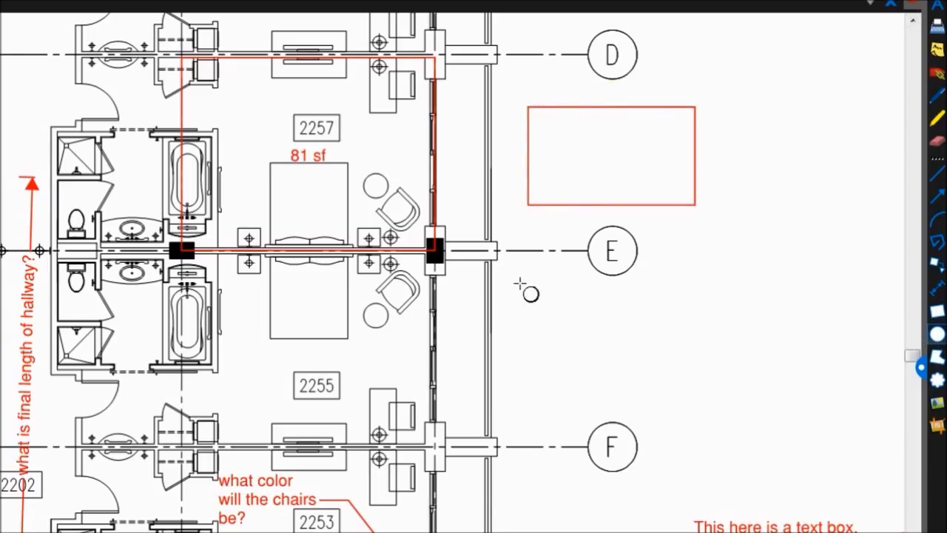
{"action": "mouse_move", "coordinate": [524, 284]}
{"action": "left_mouse_down"}
{"action": "mouse_move", "coordinate": [600, 361]}
{"action": "mouse_move", "coordinate": [699, 381]}
{"action": "left_mouse_up"}
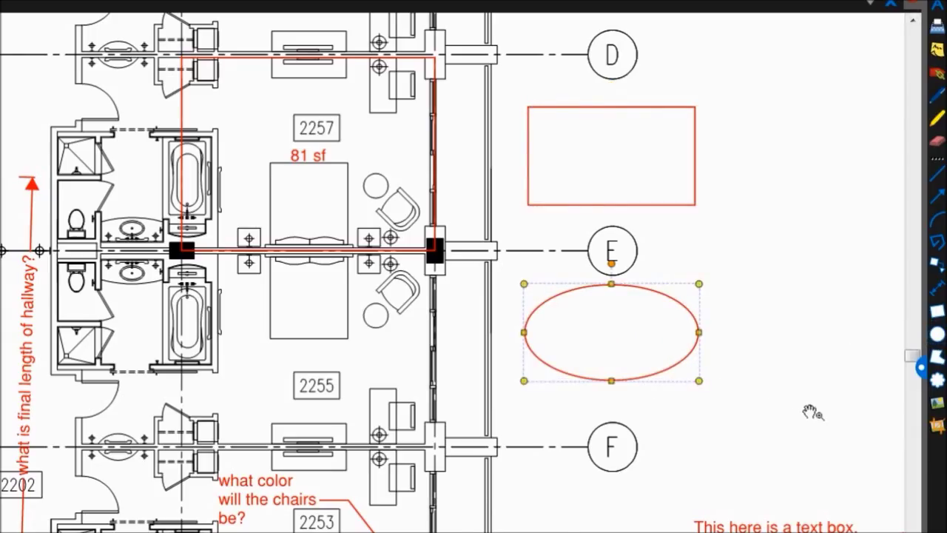
Step: Try a rectangular polygon beside grid bubble E with its upper corners pulled inward, and delete it
{"action": "left_click", "coordinate": [937, 358]}
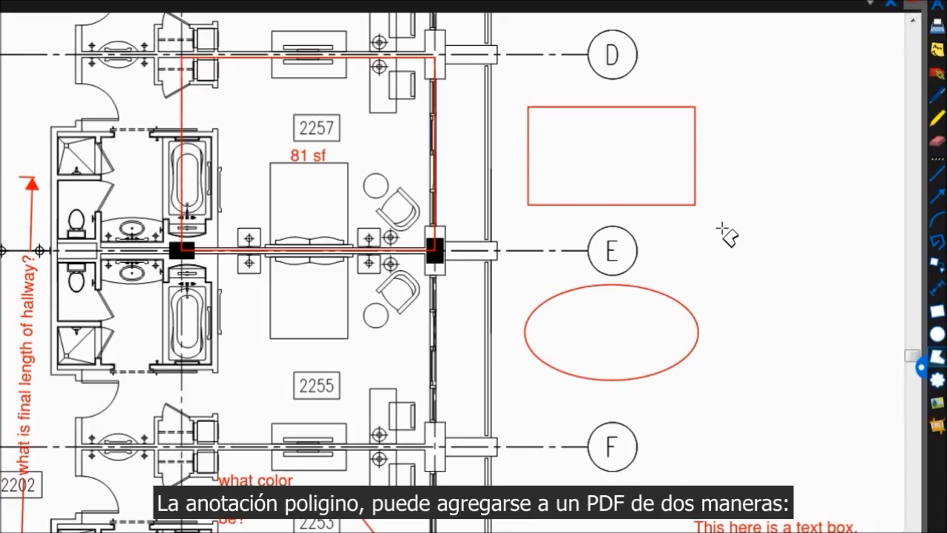
{"action": "left_click_drag", "start_coordinate": [722, 228], "coordinate": [879, 326]}
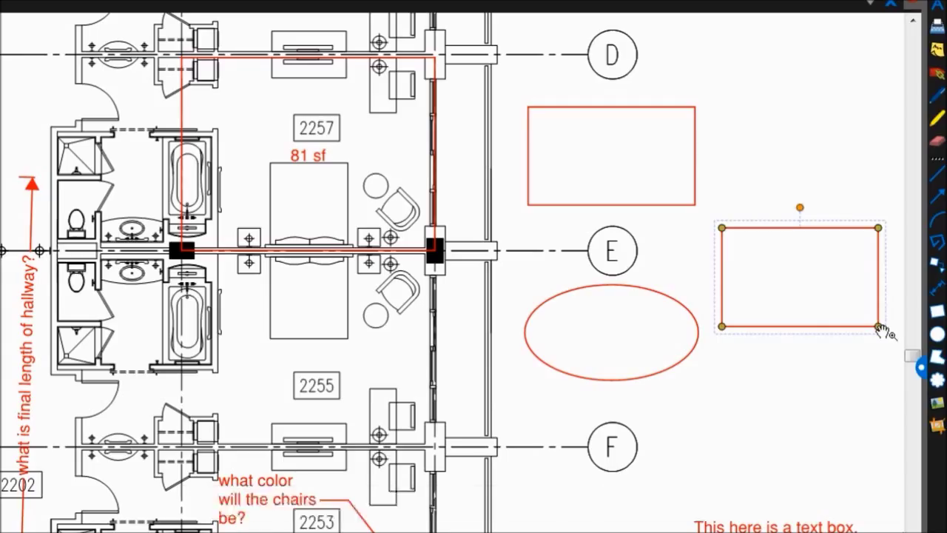
{"action": "left_click_drag", "start_coordinate": [723, 229], "coordinate": [754, 253]}
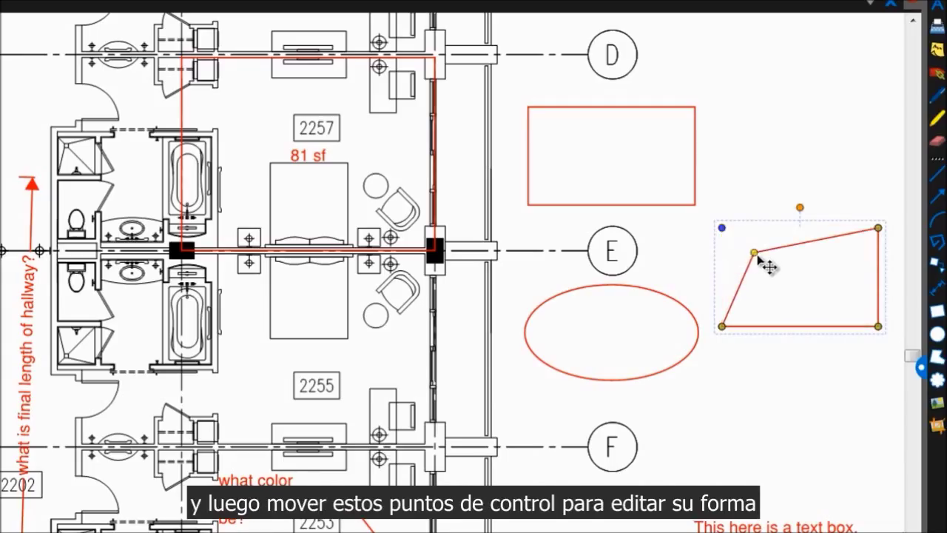
{"action": "left_click_drag", "start_coordinate": [873, 237], "coordinate": [844, 275]}
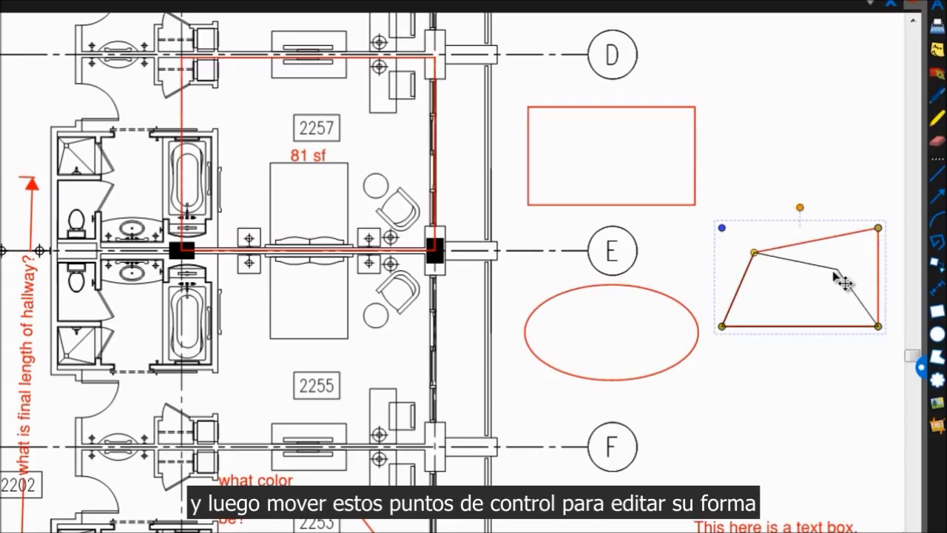
{"action": "key", "text": "Delete"}
Step: Draw a five-vertex polygon in the blank area beside grid bubble E and pull its vertex nearest the ellipse inward
{"action": "left_click", "coordinate": [938, 357]}
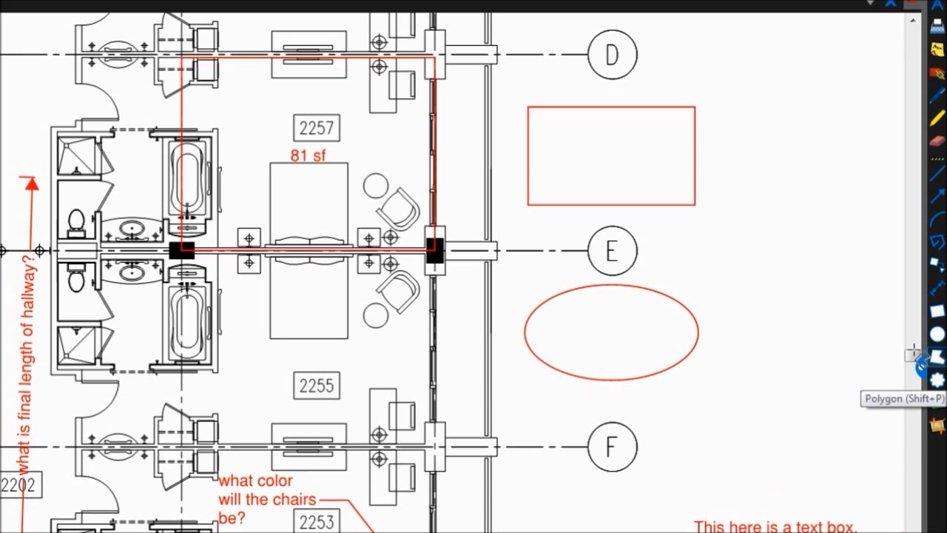
{"action": "left_click", "coordinate": [727, 236]}
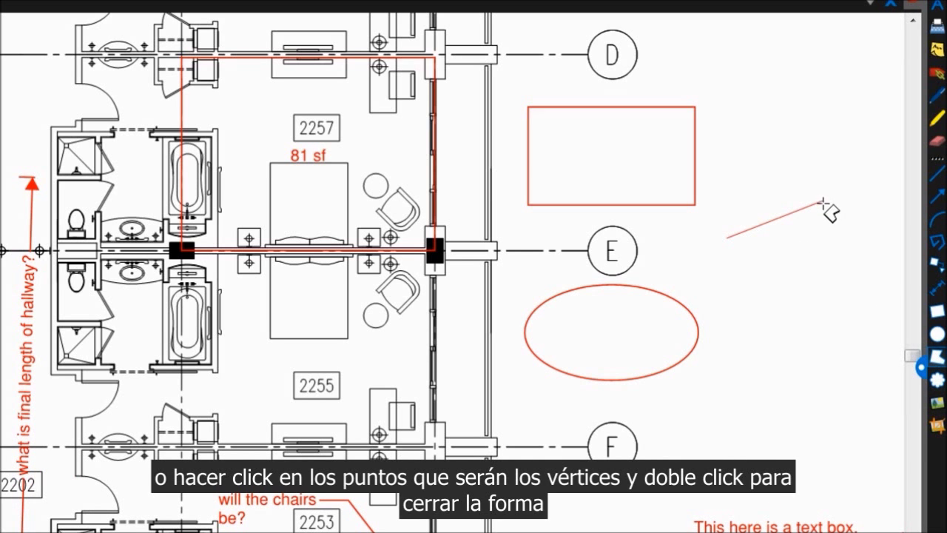
{"action": "left_click", "coordinate": [822, 201]}
{"action": "left_click", "coordinate": [637, 290]}
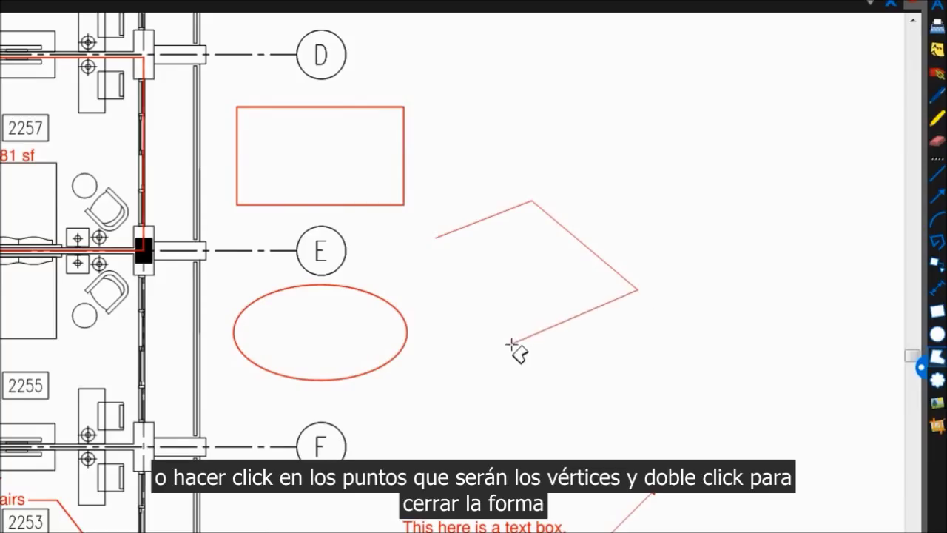
{"action": "left_click", "coordinate": [511, 343]}
{"action": "double_click", "coordinate": [474, 276]}
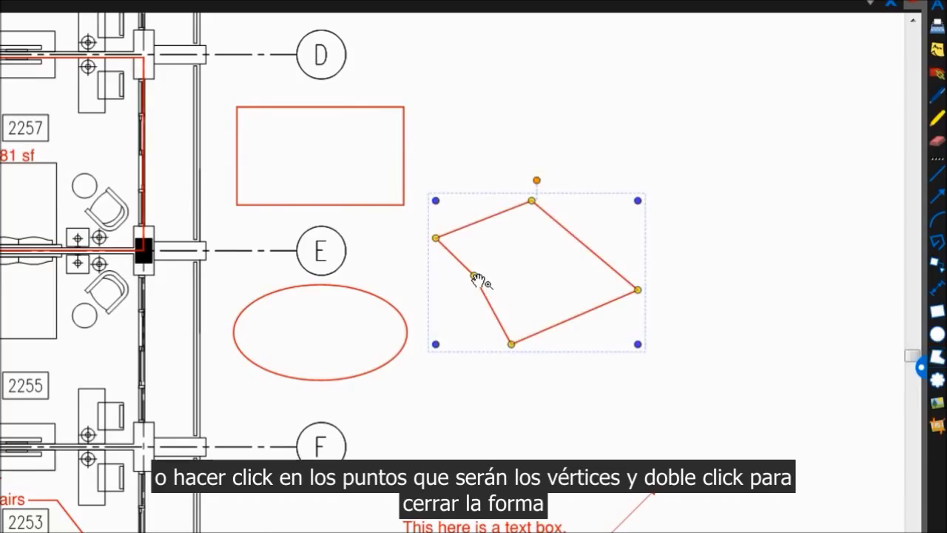
{"action": "left_click_drag", "start_coordinate": [474, 277], "coordinate": [502, 275]}
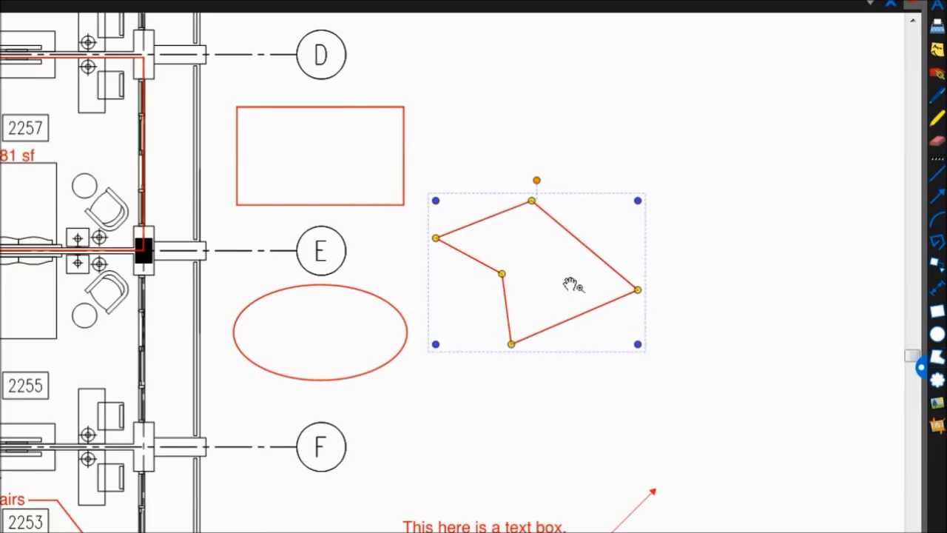
Step: Draw a rectangular cloud beside the polygon and a five-vertex cloud in the blank area below it
{"action": "left_click", "coordinate": [937, 379]}
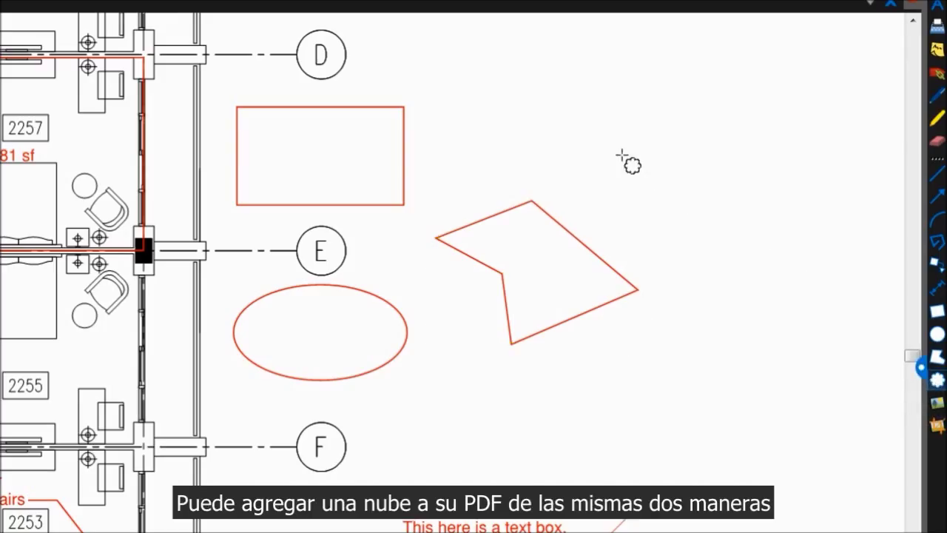
{"action": "left_click_drag", "start_coordinate": [614, 110], "coordinate": [821, 241]}
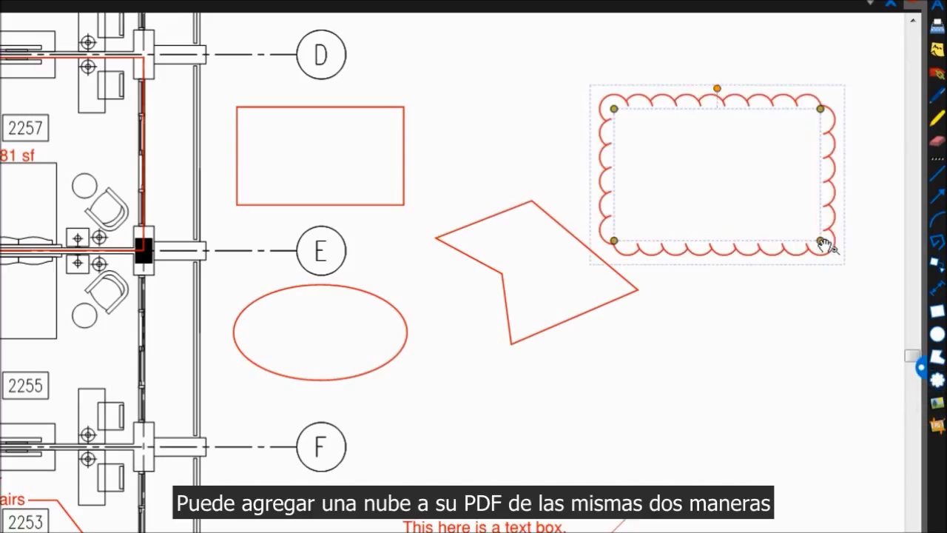
{"action": "left_click", "coordinate": [699, 339]}
{"action": "left_click", "coordinate": [598, 397]}
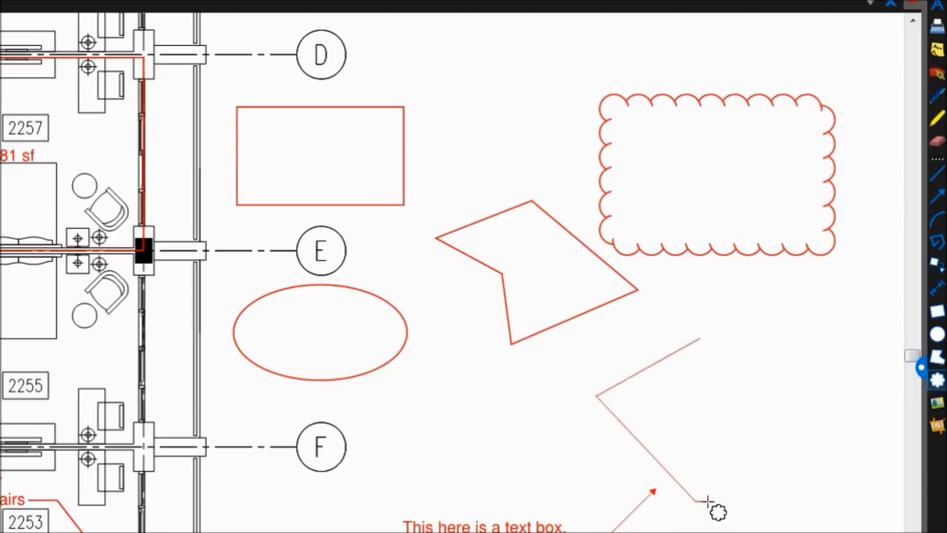
{"action": "left_click", "coordinate": [695, 502]}
{"action": "left_click", "coordinate": [851, 501]}
{"action": "double_click", "coordinate": [852, 358]}
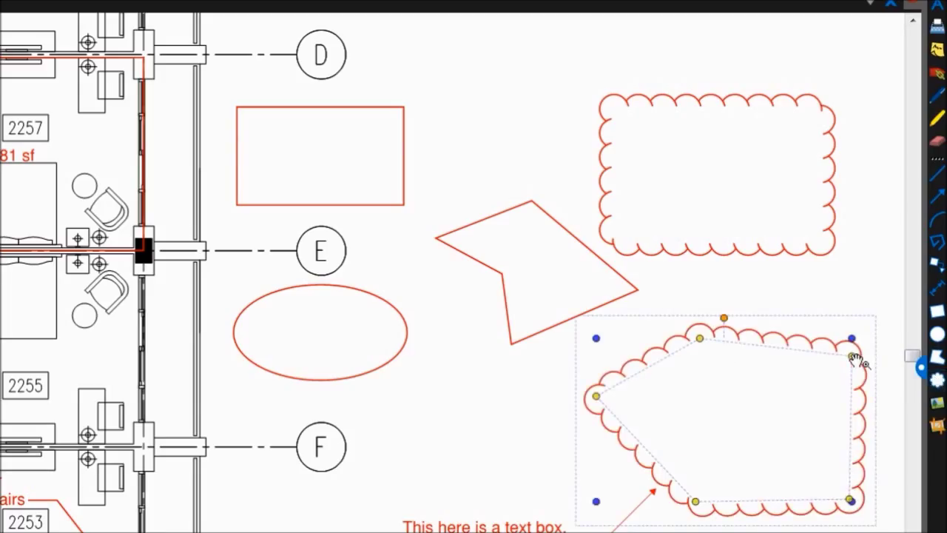
Step: Draw a perfect square and a perfect circle in the blank area beside grid bubbles B and C
{"action": "mouse_move", "coordinate": [559, 86]}
{"action": "left_mouse_down"}
{"action": "mouse_move", "coordinate": [528, 212]}
{"action": "mouse_move", "coordinate": [323, 419]}
{"action": "mouse_move", "coordinate": [285, 479]}
{"action": "left_mouse_up"}
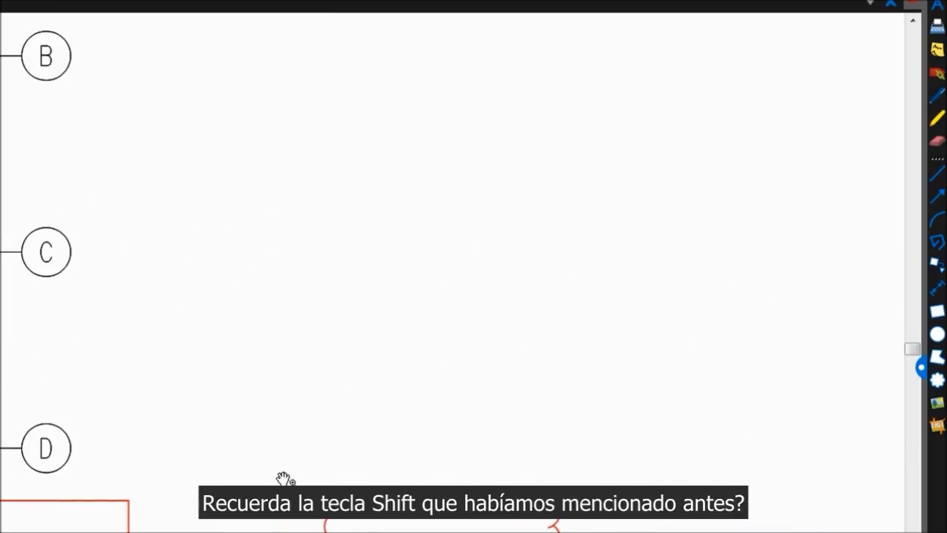
{"action": "left_click", "coordinate": [937, 311]}
{"action": "mouse_move", "coordinate": [154, 106]}
{"action": "left_mouse_down"}
{"action": "mouse_move", "coordinate": [203, 199]}
{"action": "mouse_move", "coordinate": [296, 335]}
{"action": "left_mouse_up"}
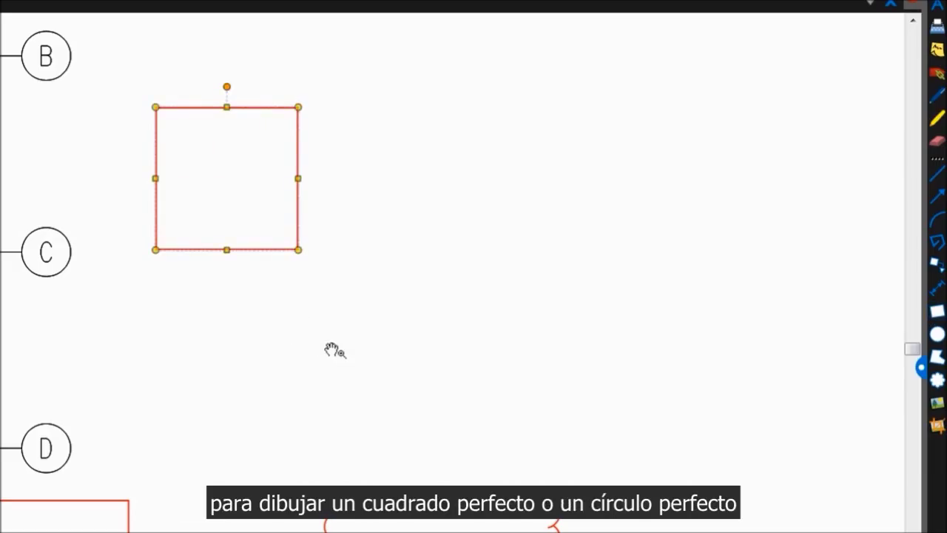
{"action": "left_click", "coordinate": [937, 334]}
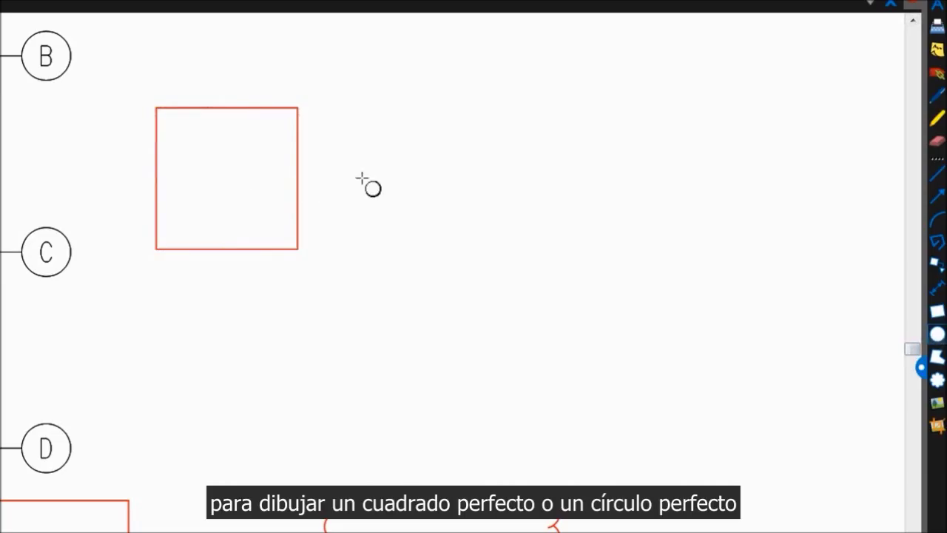
{"action": "left_click_drag", "start_coordinate": [362, 178], "coordinate": [491, 354]}
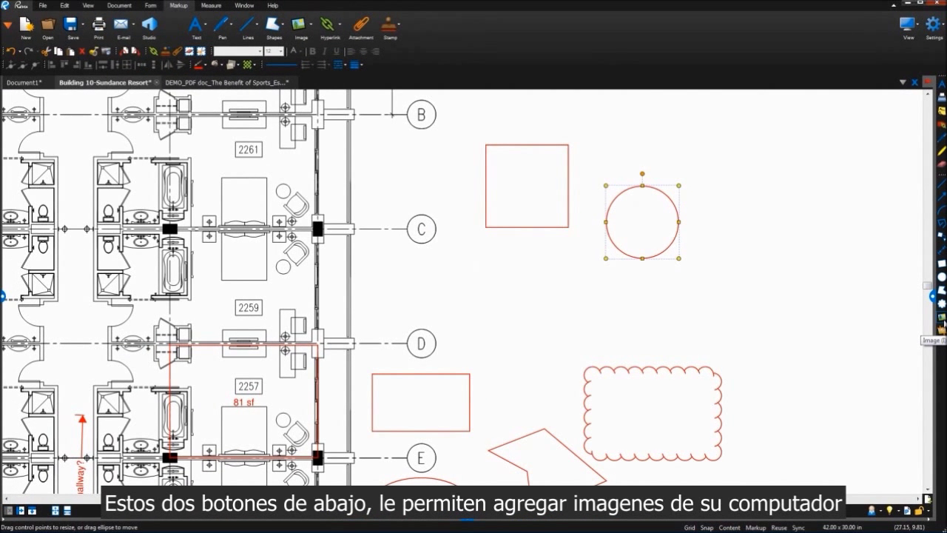
Step: Insert WallIssue 003.jpg from the Bluebeam Demo Files Images folder beside the circle and crop it around the wall crack
{"action": "left_click", "coordinate": [942, 329]}
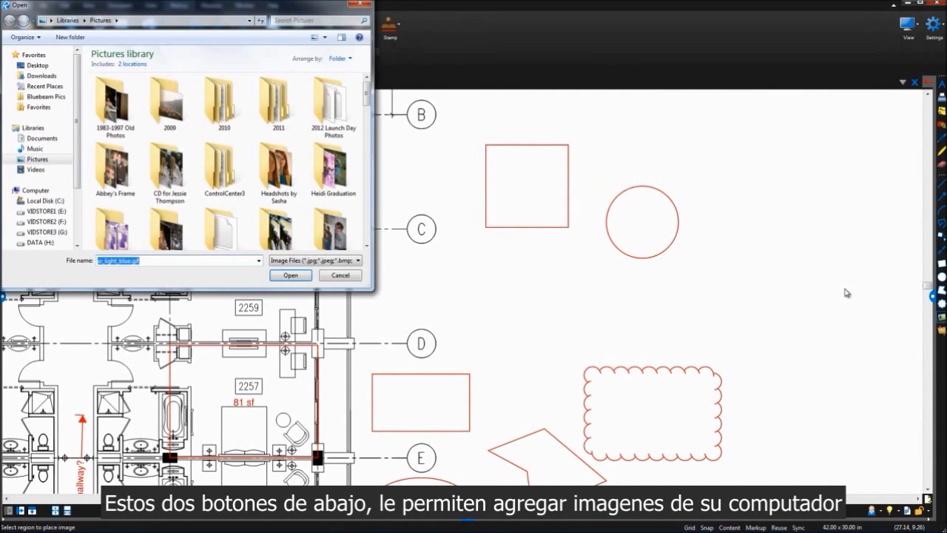
{"action": "left_click", "coordinate": [175, 20]}
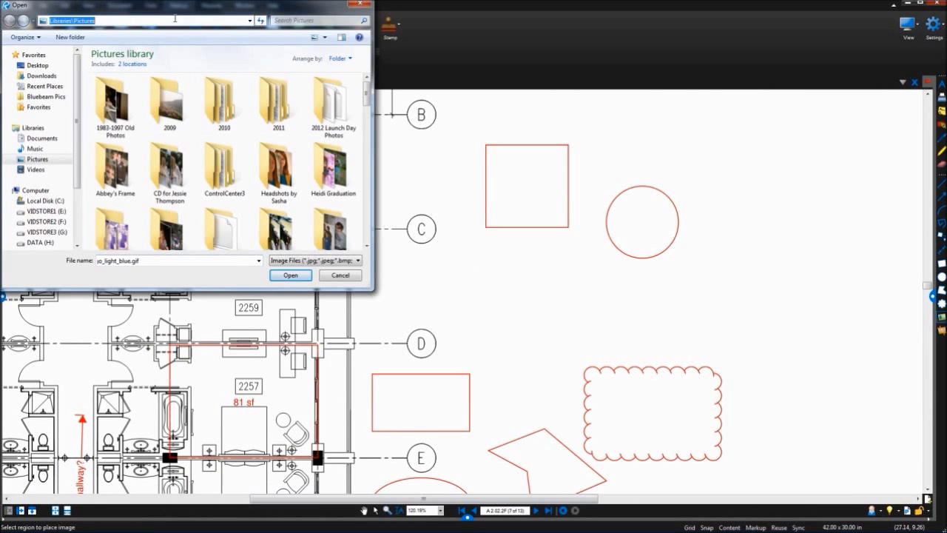
{"action": "key", "text": "ctrl+v"}
{"action": "key", "text": "Return"}
{"action": "double_click", "coordinate": [181, 225]}
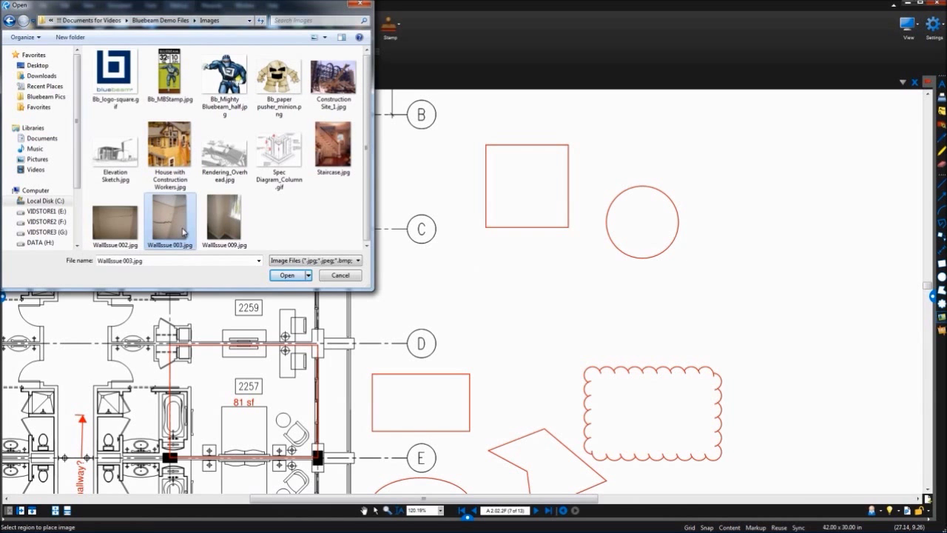
{"action": "left_click_drag", "start_coordinate": [714, 152], "coordinate": [828, 313]}
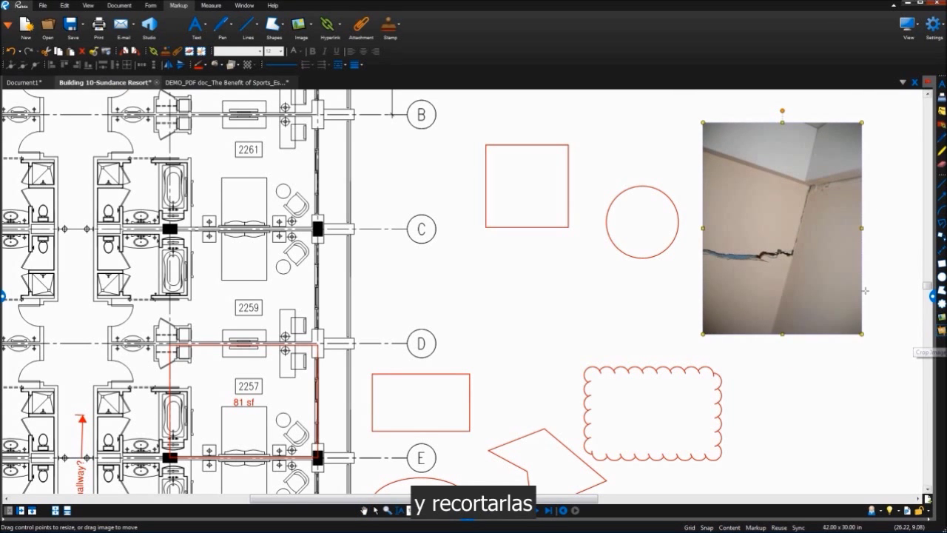
{"action": "left_click", "coordinate": [941, 333]}
{"action": "left_click_drag", "start_coordinate": [831, 220], "coordinate": [704, 283]}
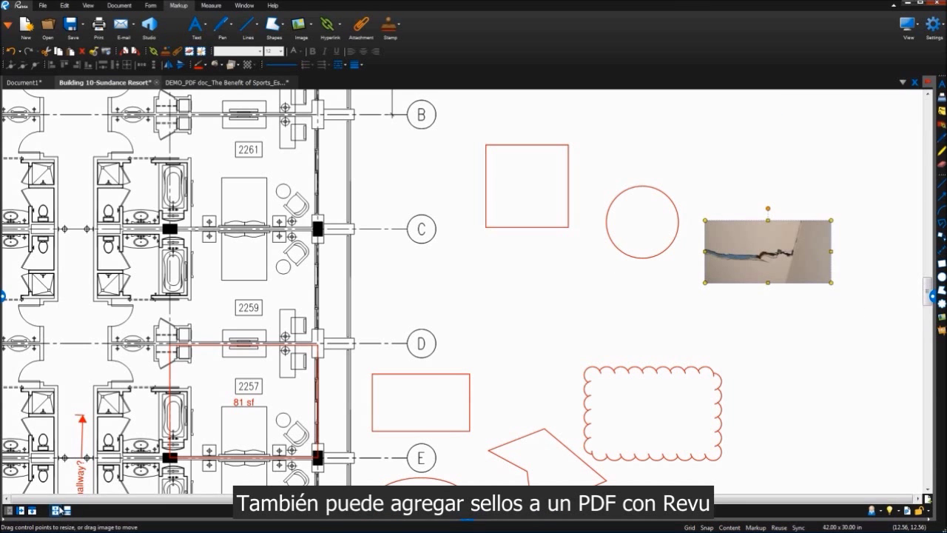
Step: Place the Approved.pdf stamp in the blank area between grid bubble A and the title block, rotate it about 30° counterclockwise and reposition it
{"action": "key", "text": "ctrl+0"}
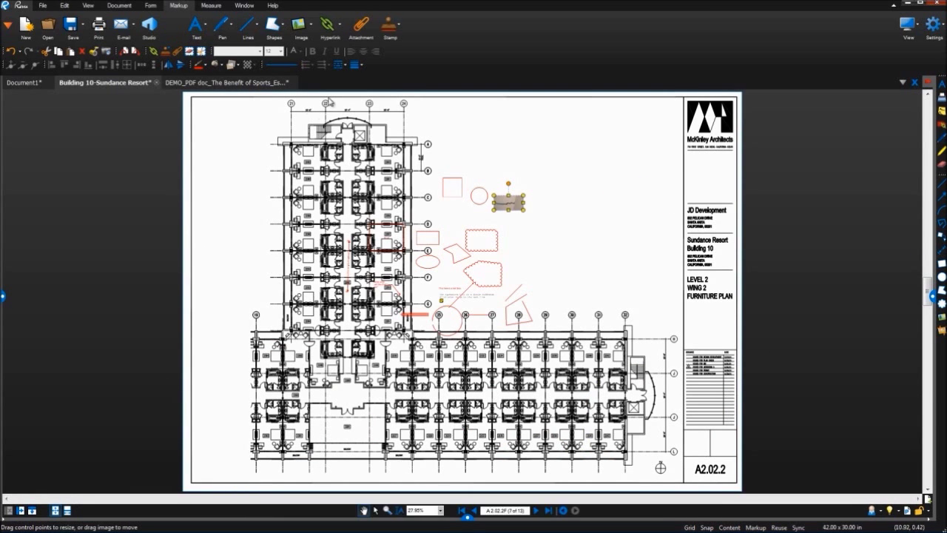
{"action": "left_click", "coordinate": [397, 29]}
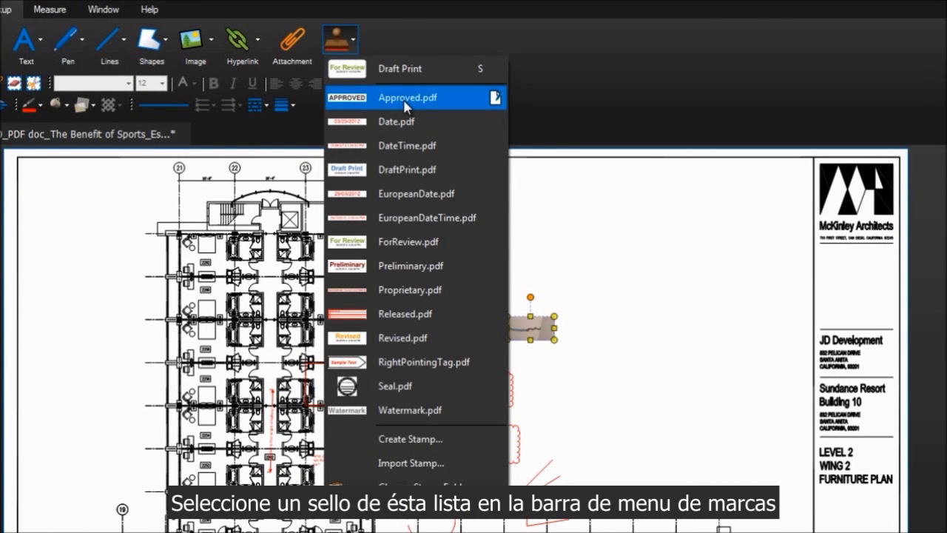
{"action": "left_click", "coordinate": [405, 104]}
{"action": "left_click", "coordinate": [598, 235]}
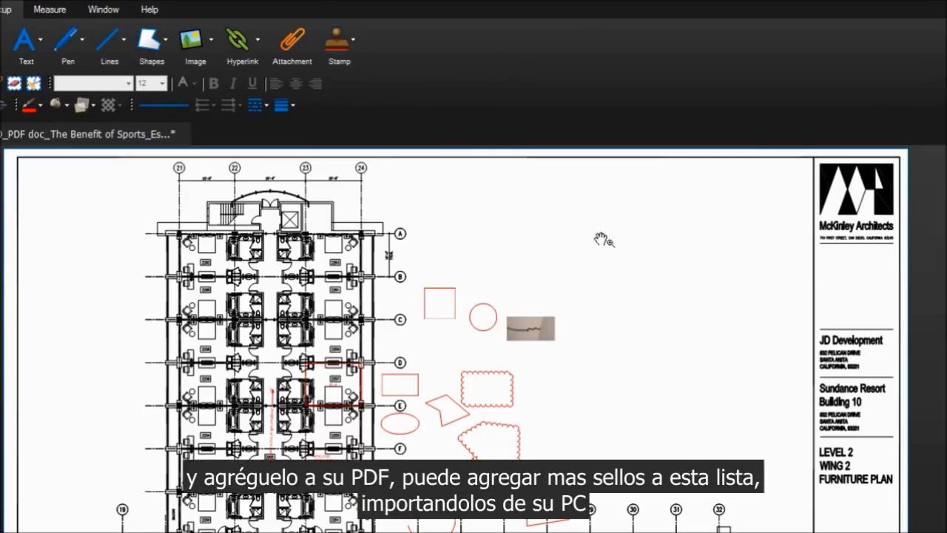
{"action": "left_click_drag", "start_coordinate": [633, 236], "coordinate": [731, 302]}
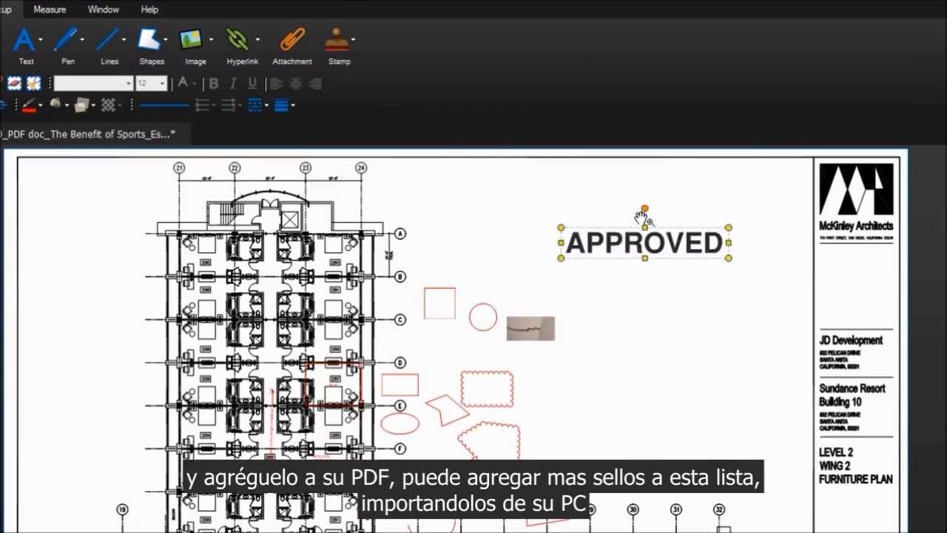
{"action": "left_click_drag", "start_coordinate": [644, 214], "coordinate": [623, 216]}
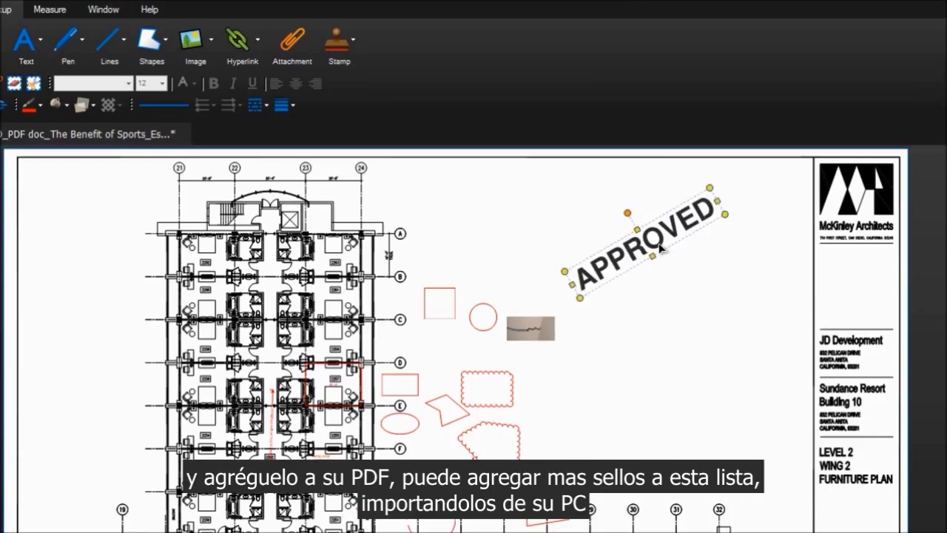
{"action": "mouse_move", "coordinate": [660, 248]}
{"action": "left_mouse_down"}
{"action": "mouse_move", "coordinate": [247, 248]}
{"action": "mouse_move", "coordinate": [125, 232]}
{"action": "left_mouse_up"}
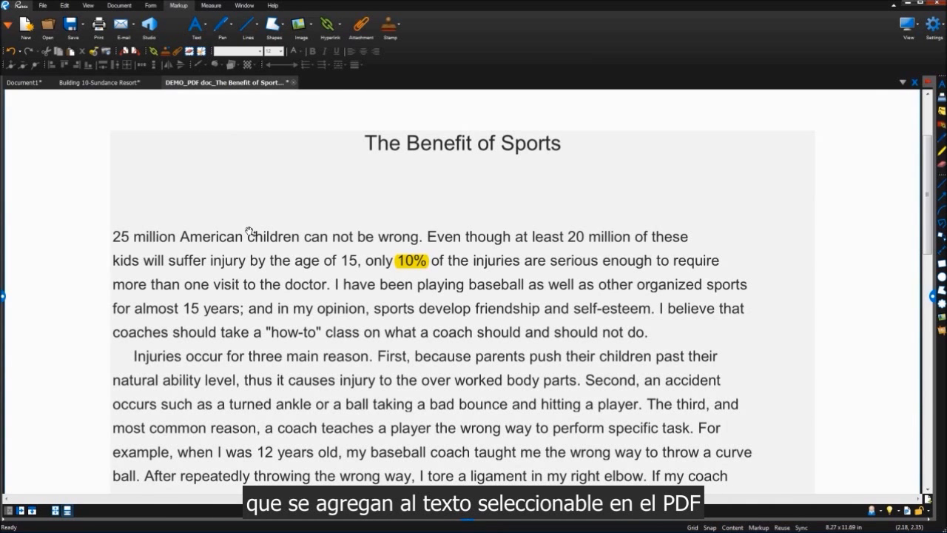
Step: Underline the phrase "children can not be wrong" in the first sentence of The Benefit of Sports document
{"action": "left_click", "coordinate": [119, 6]}
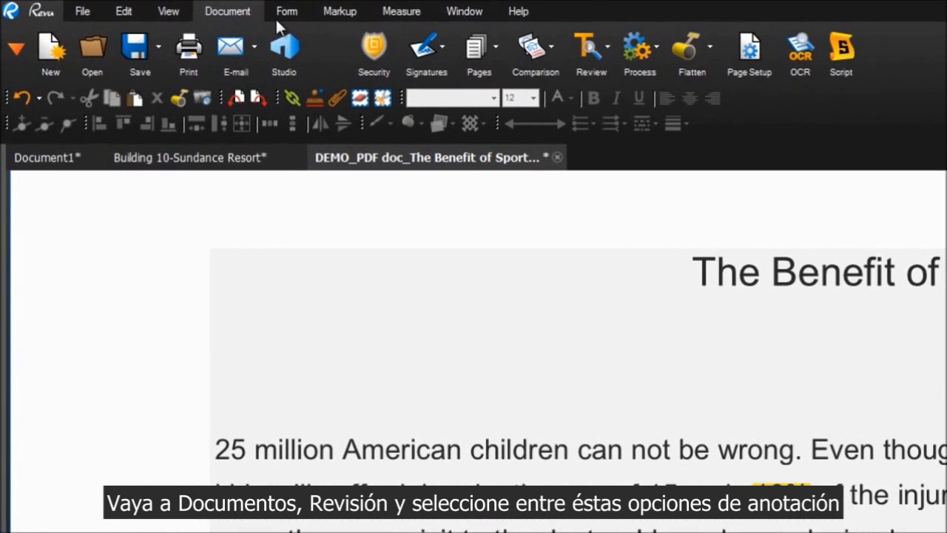
{"action": "left_click", "coordinate": [594, 50]}
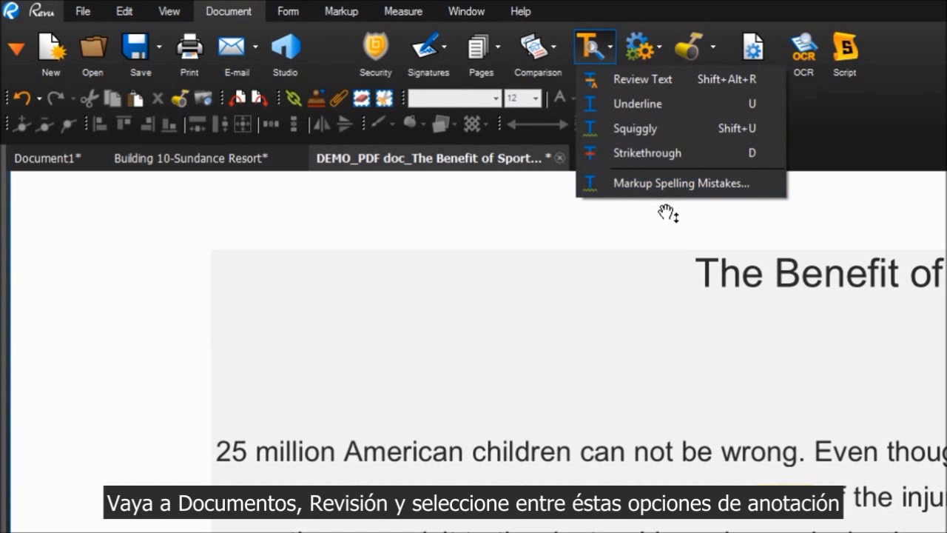
{"action": "left_click", "coordinate": [668, 112]}
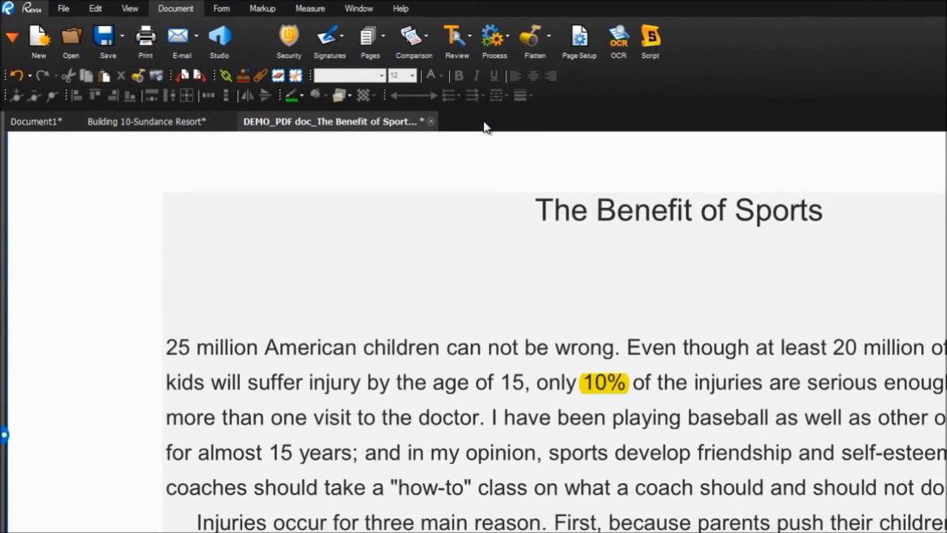
{"action": "left_click_drag", "start_coordinate": [335, 318], "coordinate": [536, 325]}
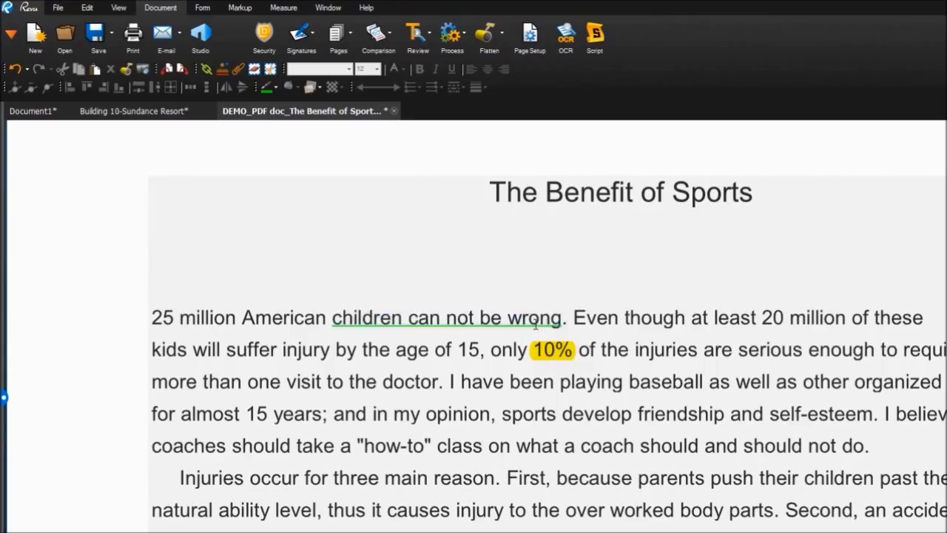
Step: Strike through the word "because" in the first line of the paragraph beginning "Injuries occur"
{"action": "left_click", "coordinate": [424, 39]}
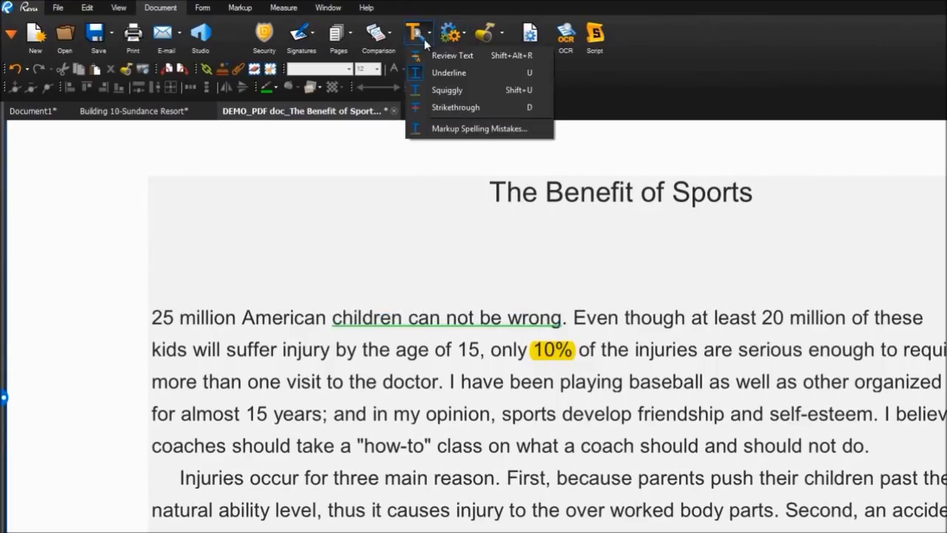
{"action": "left_click", "coordinate": [437, 108]}
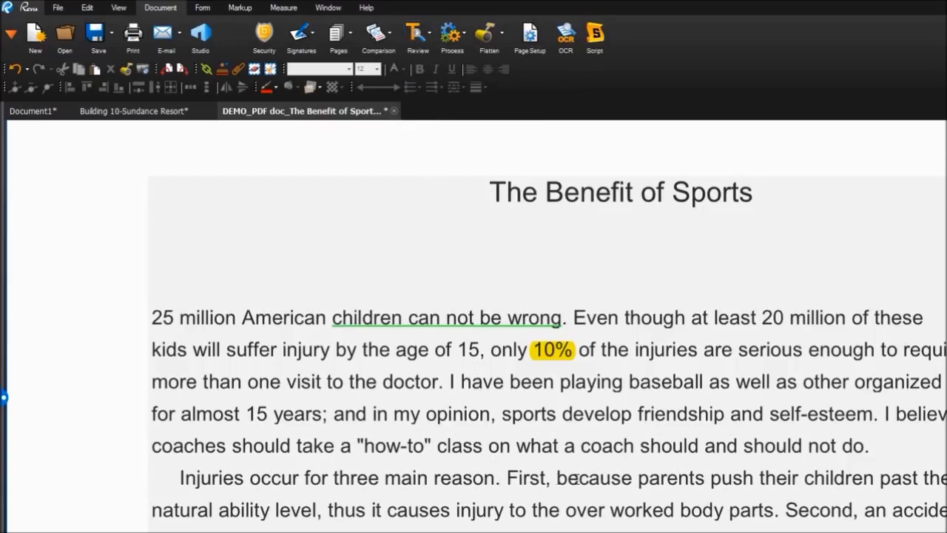
{"action": "left_click_drag", "start_coordinate": [556, 478], "coordinate": [633, 478]}
Step: Use Review Text to suggest "Twenty-five million" as the replacement for "25 million" in the first sentence, and close the replacement note
{"action": "left_click", "coordinate": [429, 33]}
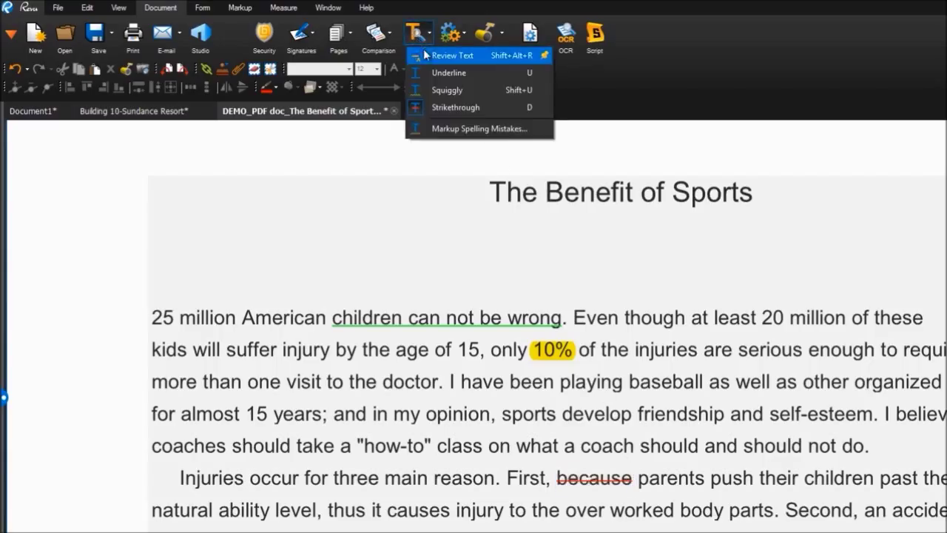
{"action": "left_click", "coordinate": [424, 53]}
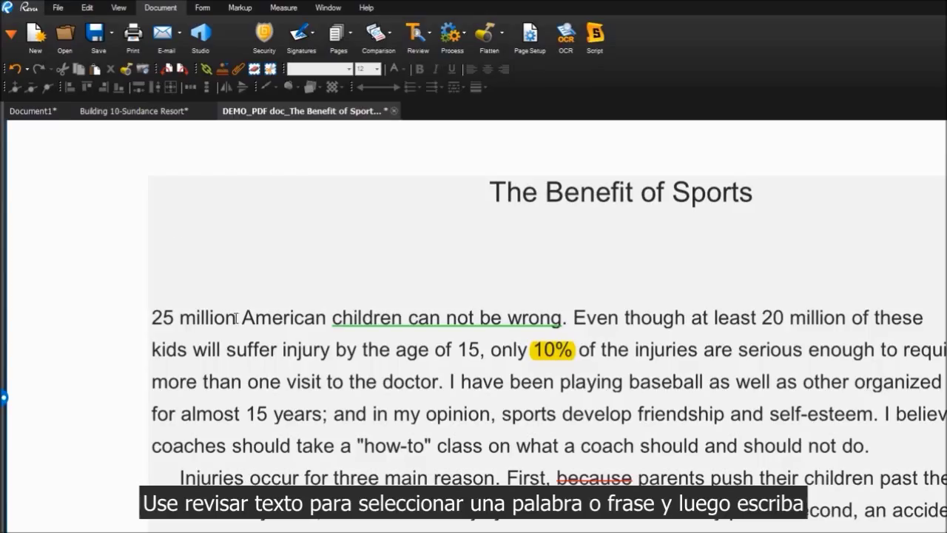
{"action": "left_click_drag", "start_coordinate": [237, 318], "coordinate": [153, 318]}
{"action": "type", "text": "T"}
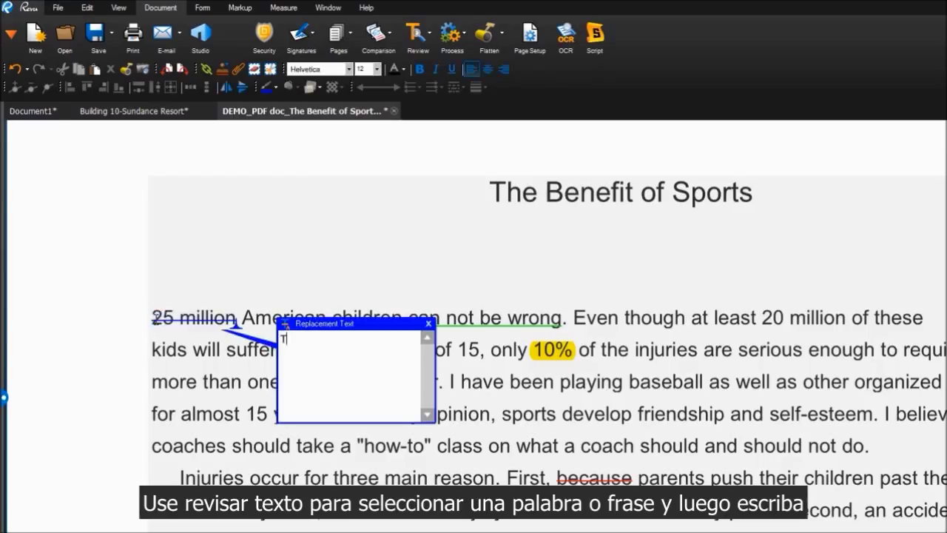
{"action": "type", "text": "wenty-"}
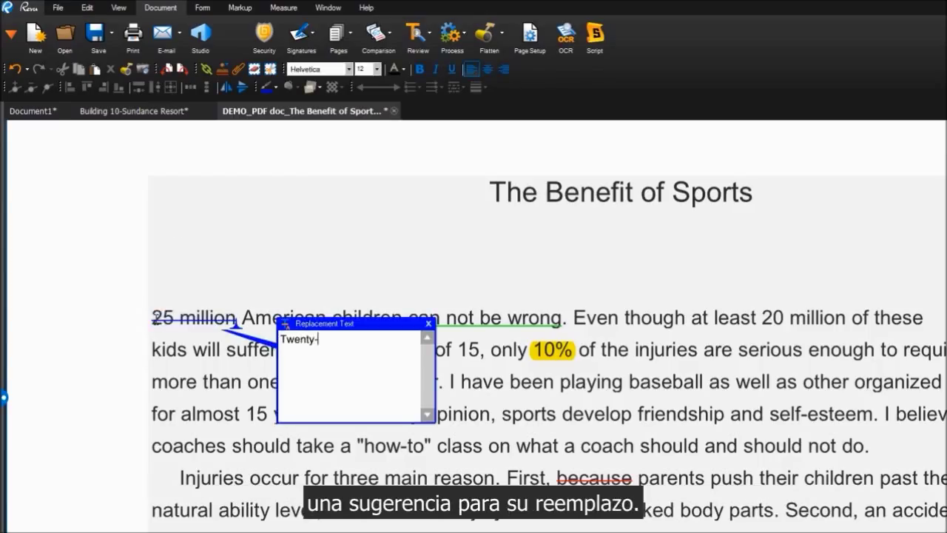
{"action": "type", "text": "five millu"}
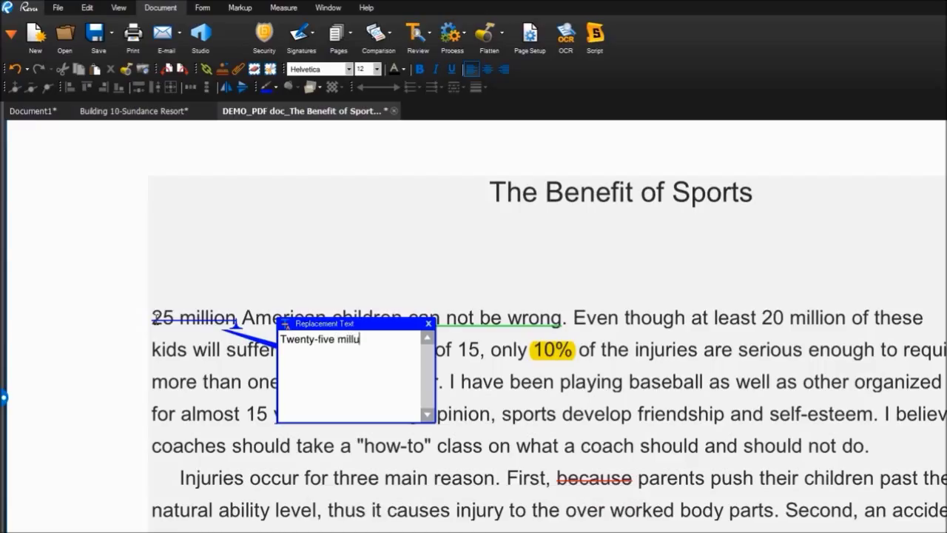
{"action": "type", "text": "on"}
{"action": "left_click", "coordinate": [429, 324]}
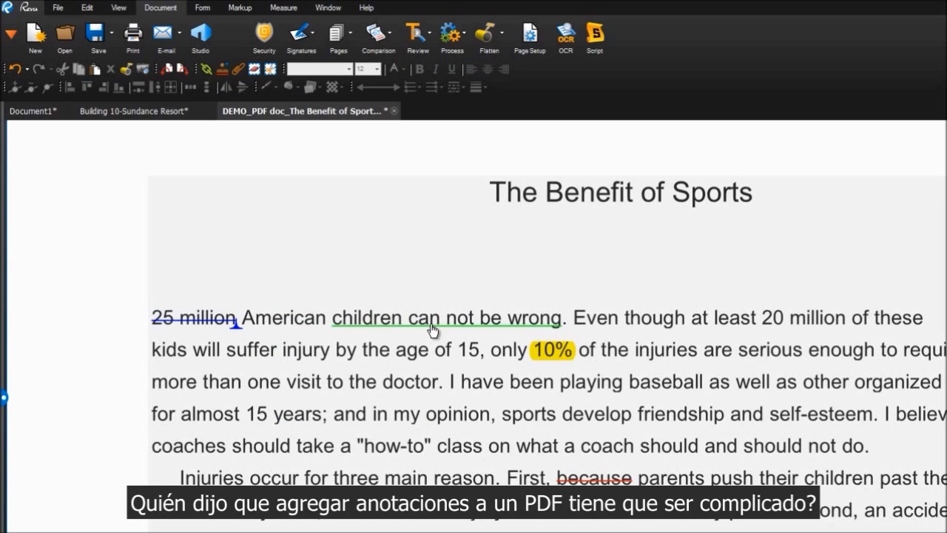